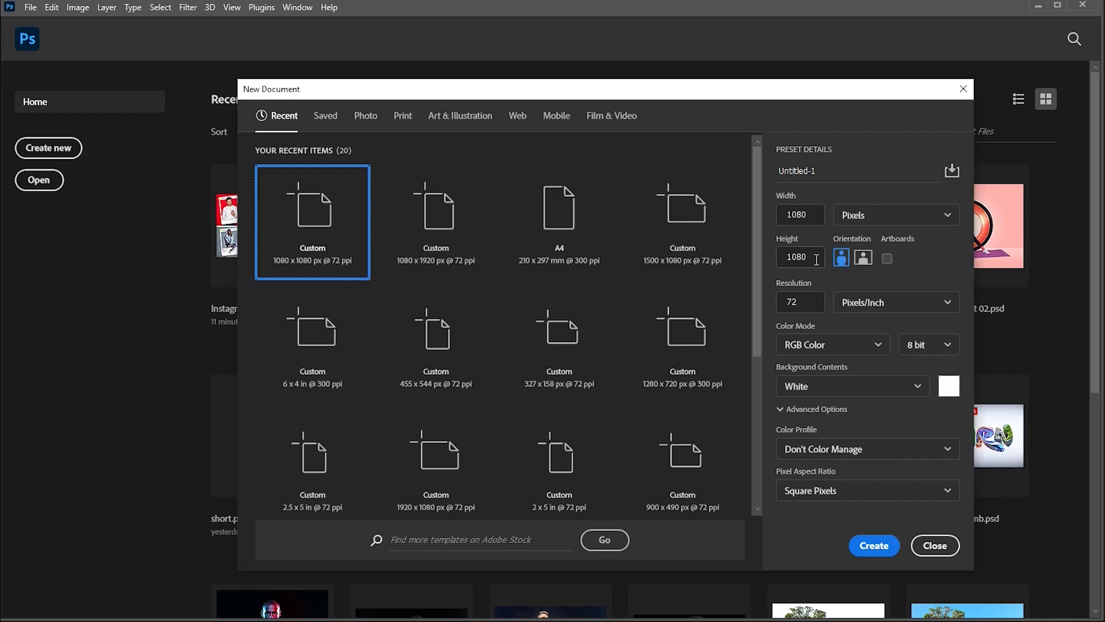
Step: Check the New Document width, height and resolution fields: 1080 × 1080 px at 72 ppi
click(816, 215)
click(817, 259)
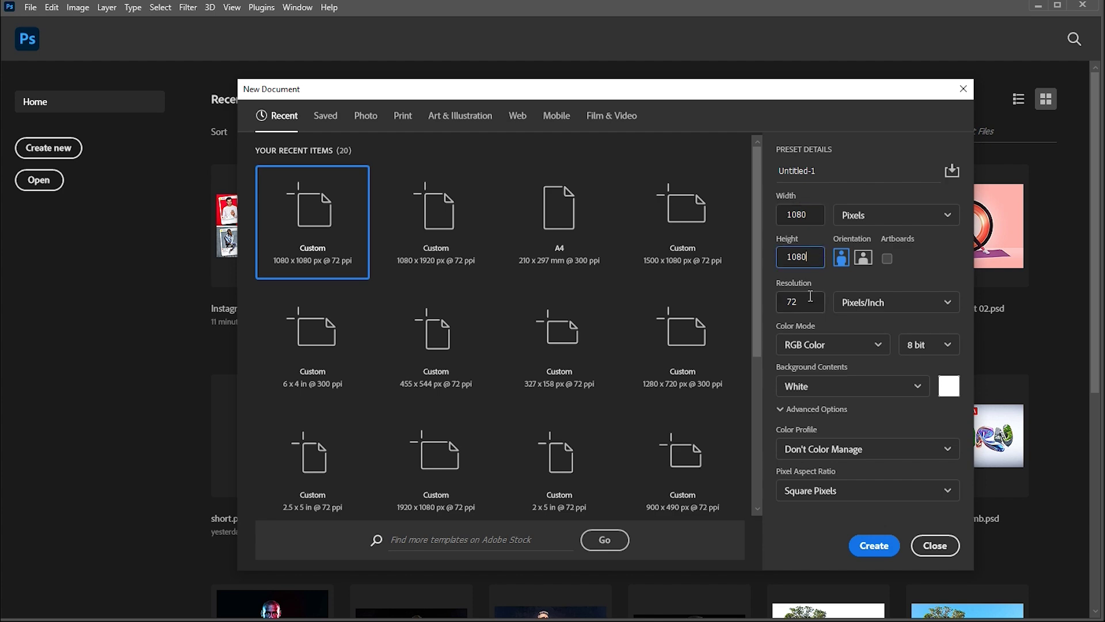
click(808, 298)
Step: Create the document and place happy-woman-sitting-skateboard in it as an embedded layer
click(886, 544)
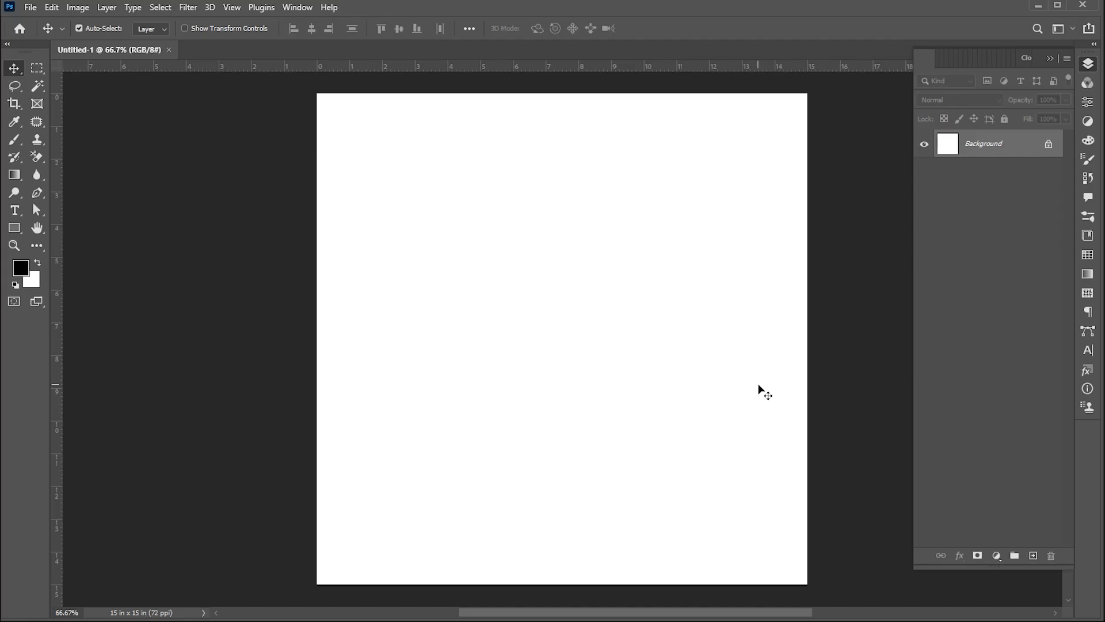
click(30, 7)
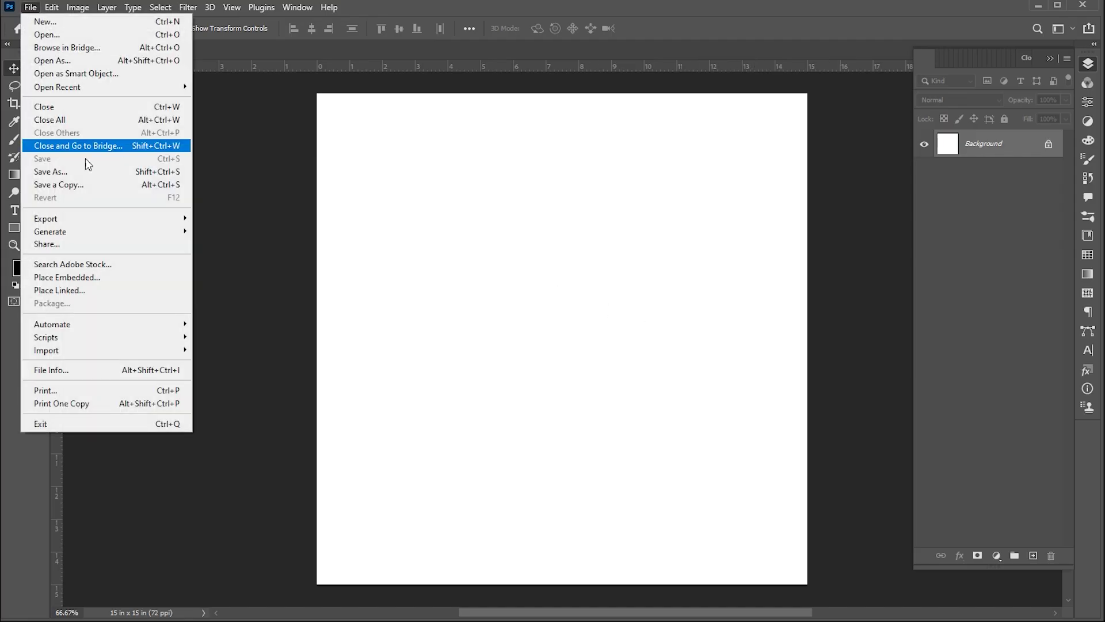
click(87, 278)
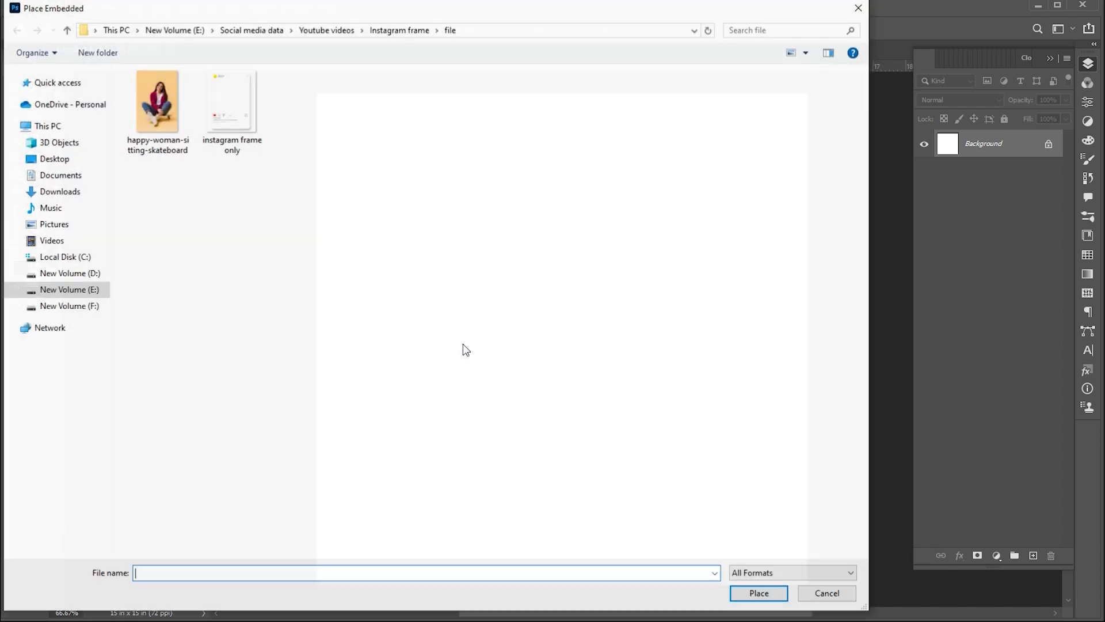
click(167, 119)
click(727, 592)
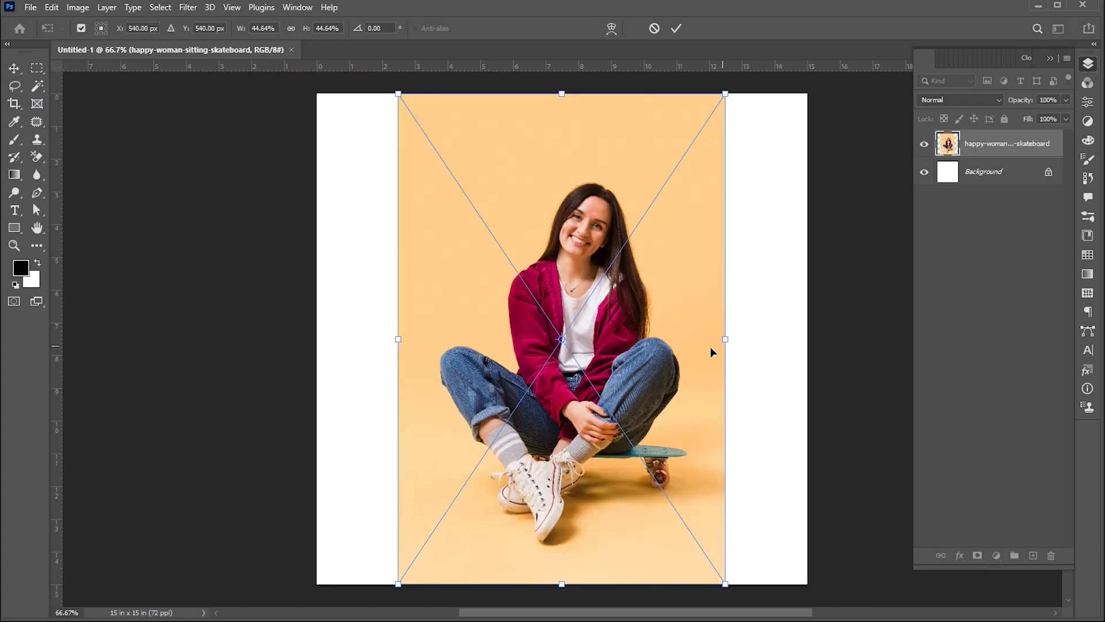
Step: Nudge the photo up, enlarge it to 47.62% and commit
drag(681, 370, 681, 346)
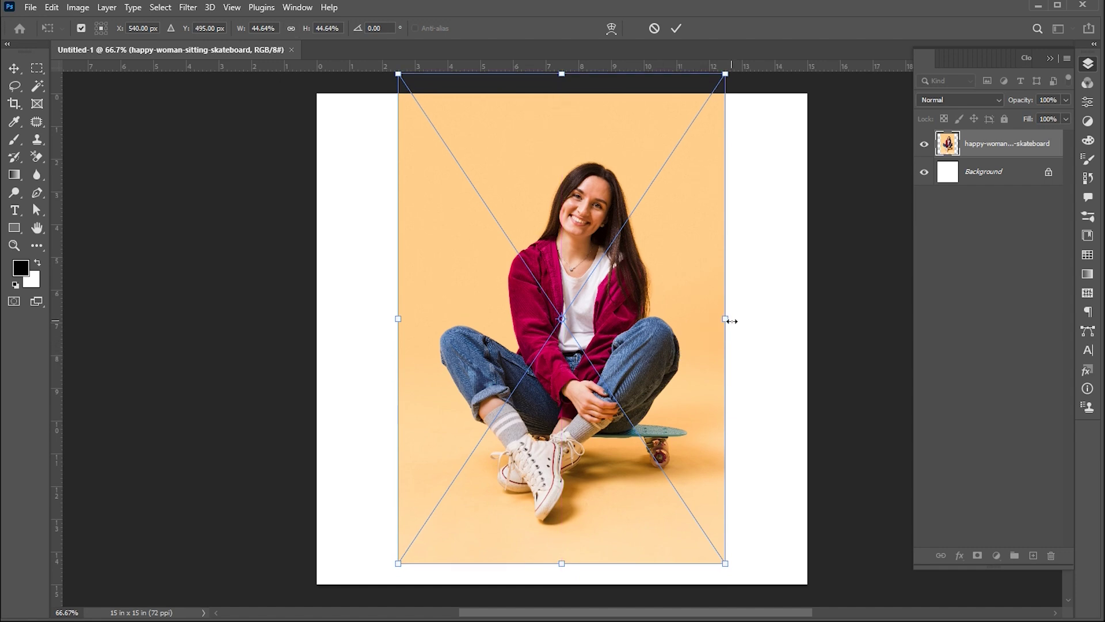
drag(731, 320, 742, 321)
key(Return)
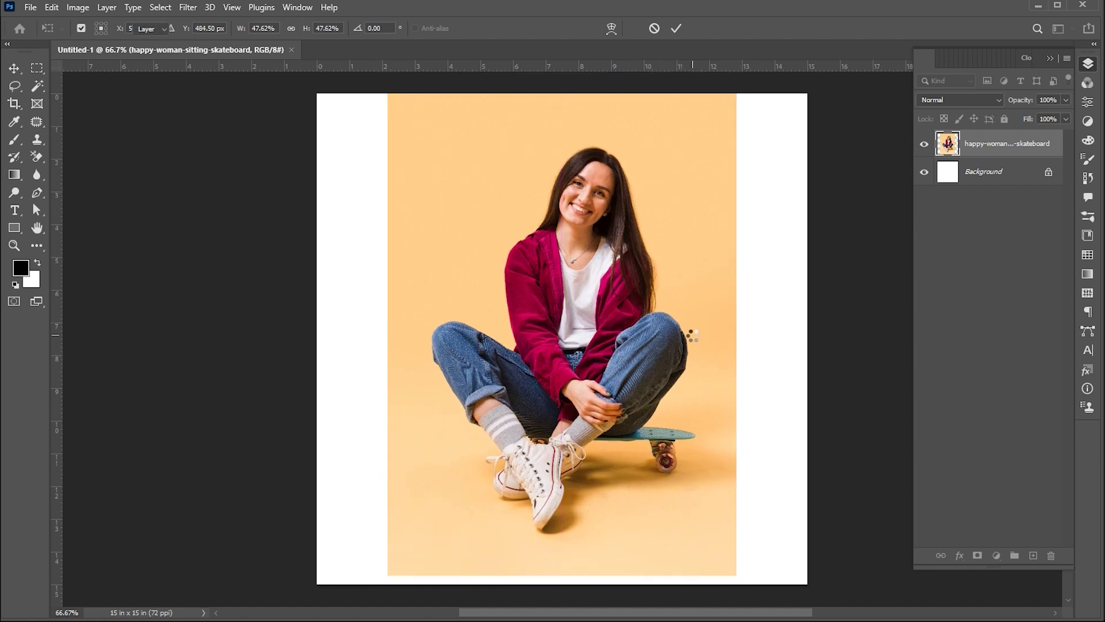
Step: Rasterize the photo layer, then marquee-select the blank left, right and bottom white strips together
right_click(968, 133)
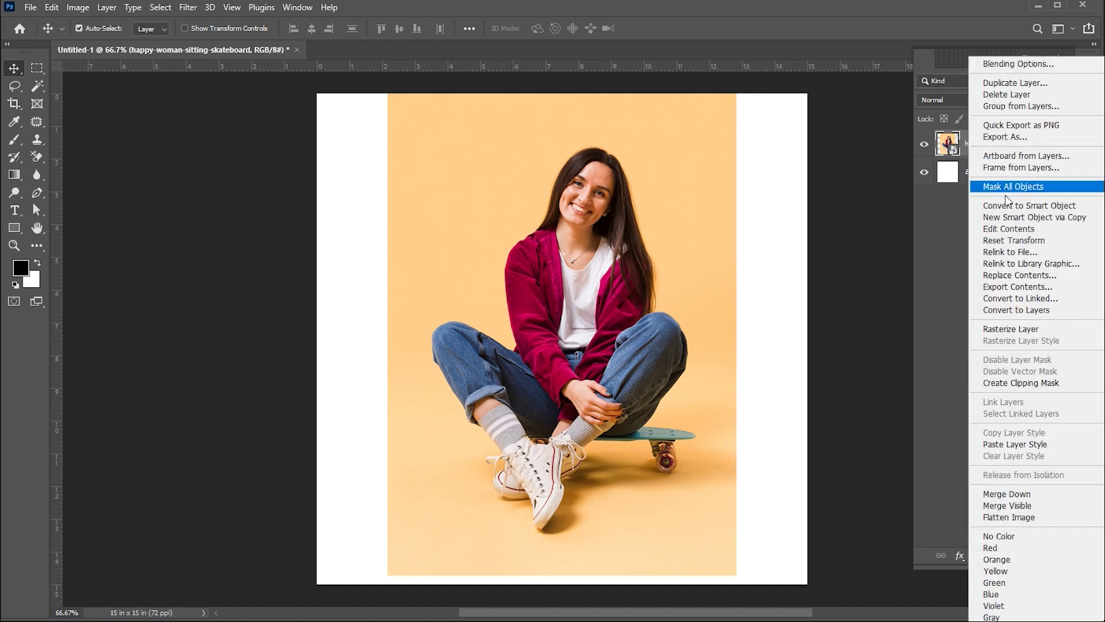
click(1011, 330)
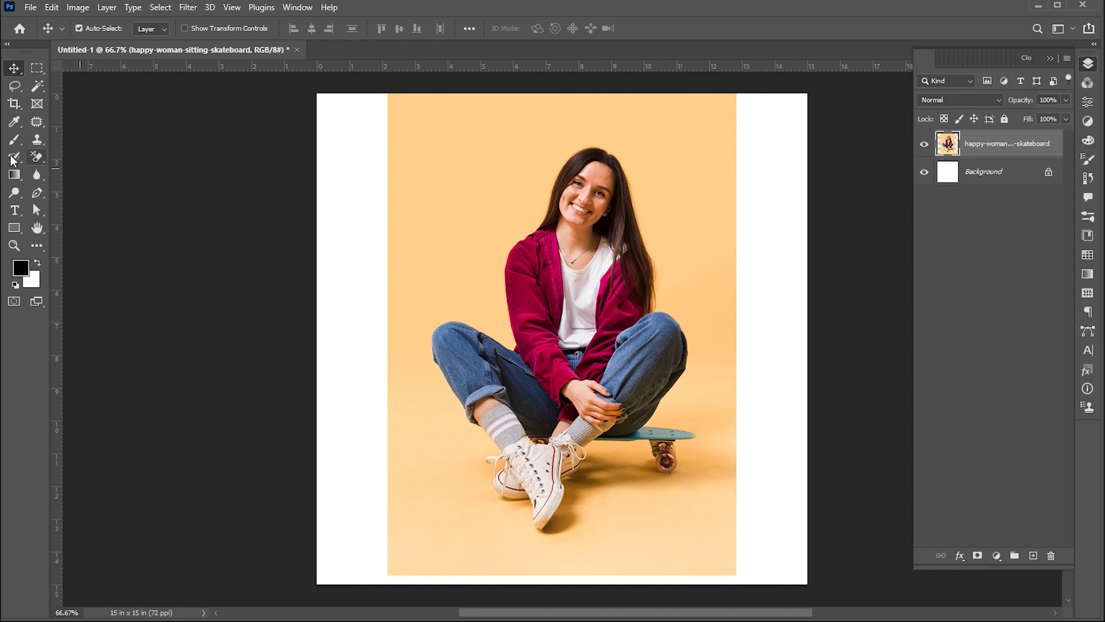
drag(31, 71, 94, 70)
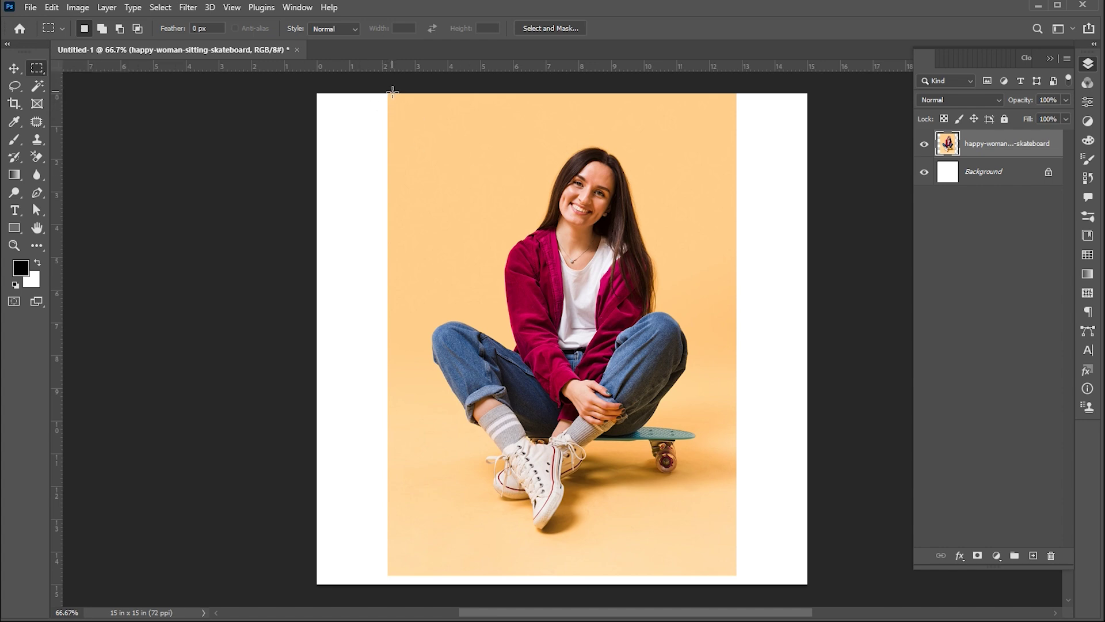
drag(392, 92, 253, 588)
drag(808, 93, 737, 586)
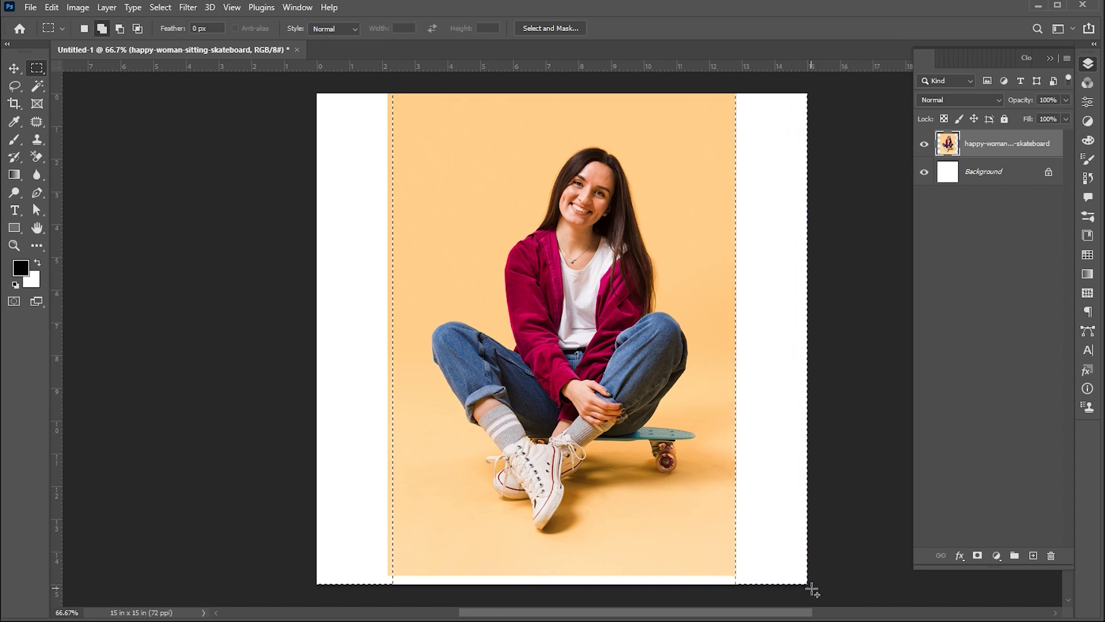
drag(812, 590, 385, 576)
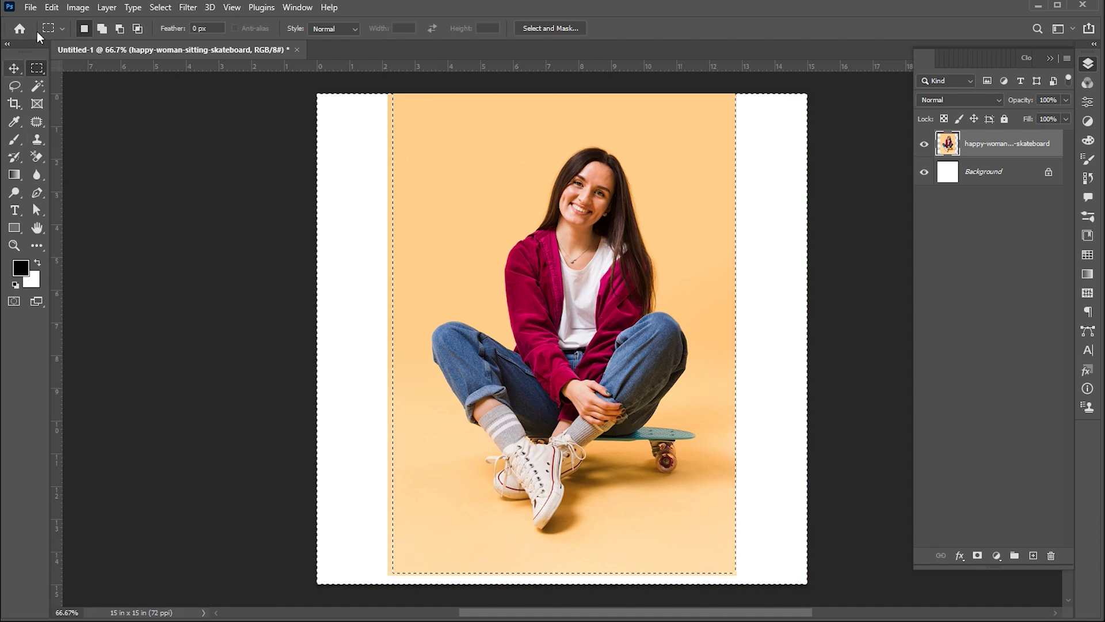
Step: Content-Aware Fill the selected strips with peach background, then deselect and switch to the Move tool
click(51, 7)
click(68, 220)
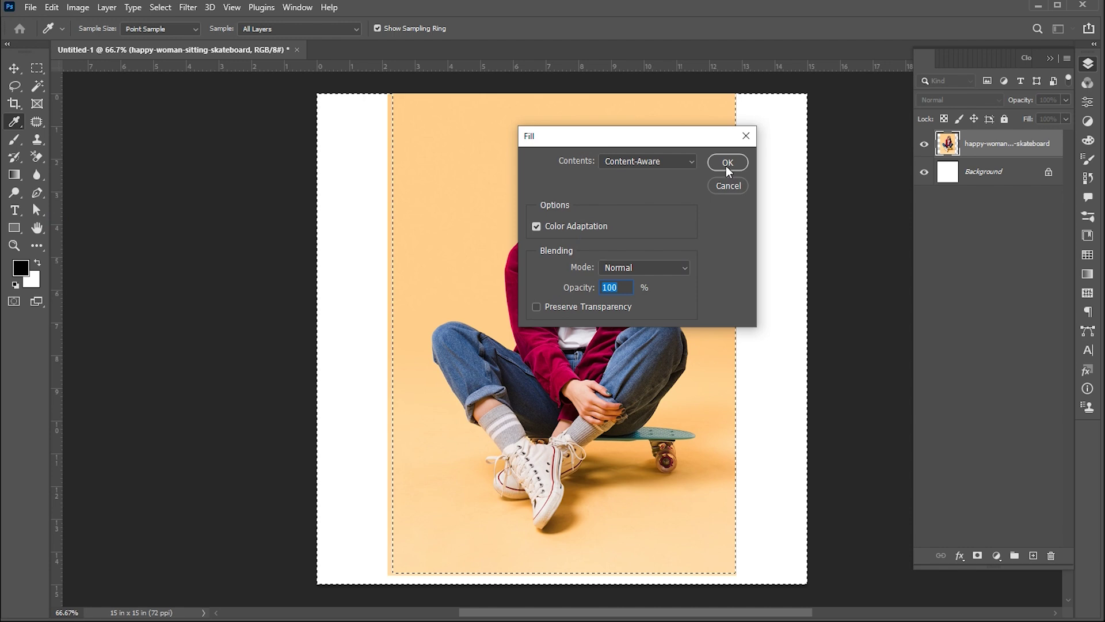
click(727, 163)
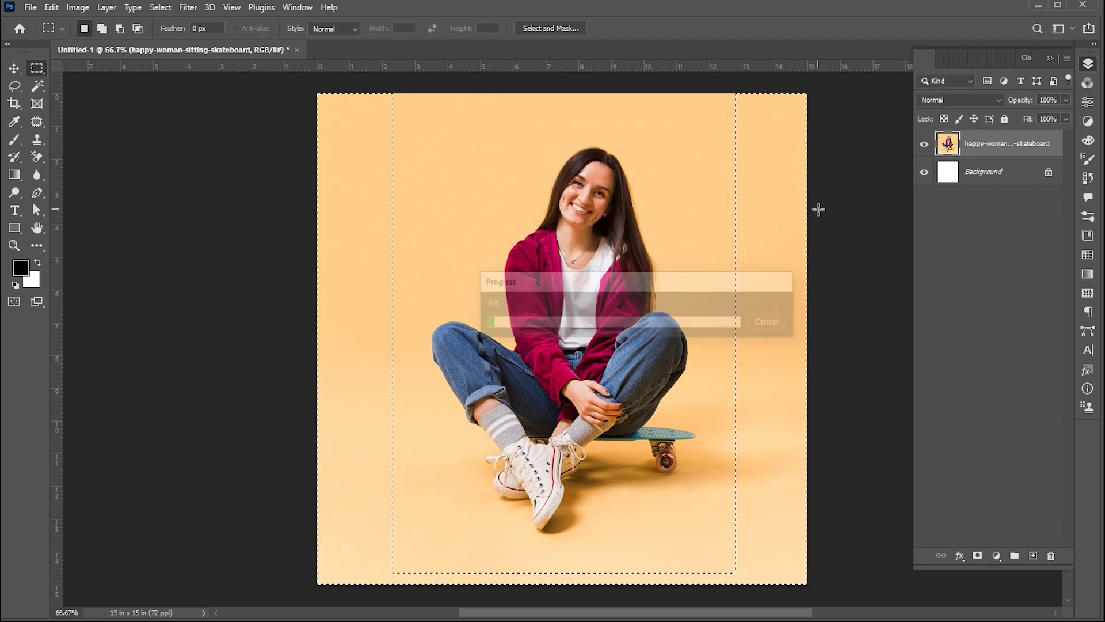
key(ctrl+d)
key(v)
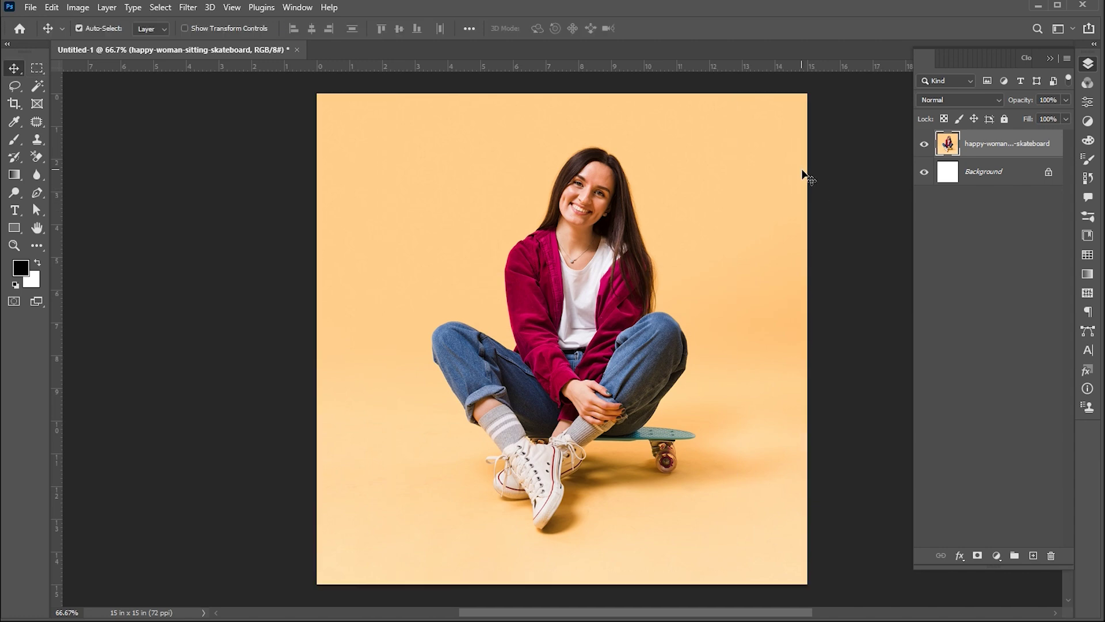
click(30, 7)
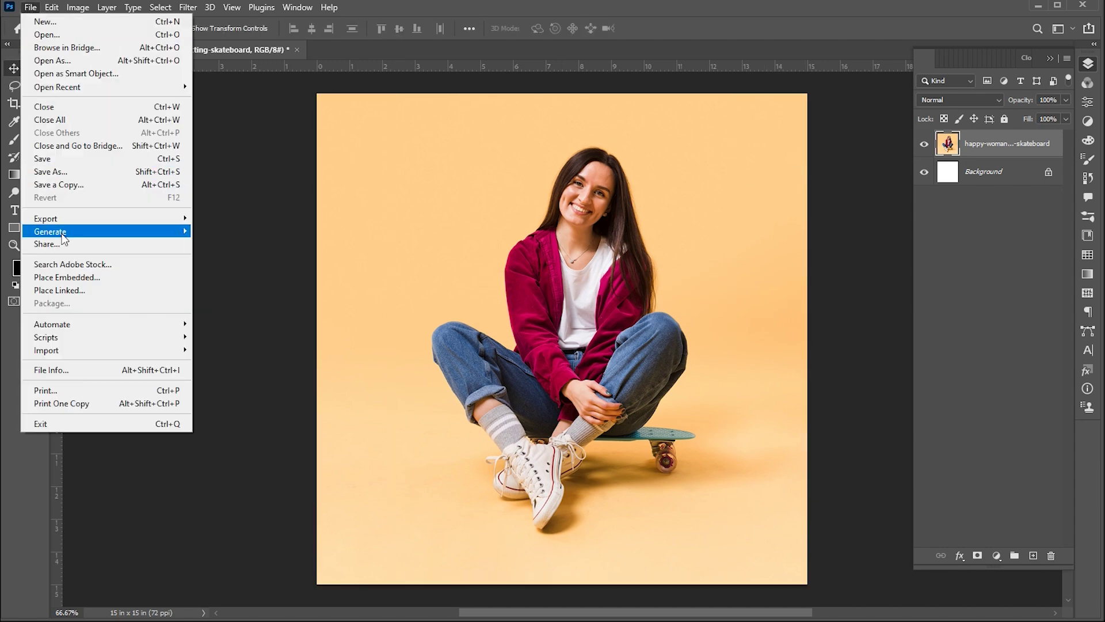
Step: Place the 'instagram frame only' file as an embedded layer and enlarge it
click(79, 278)
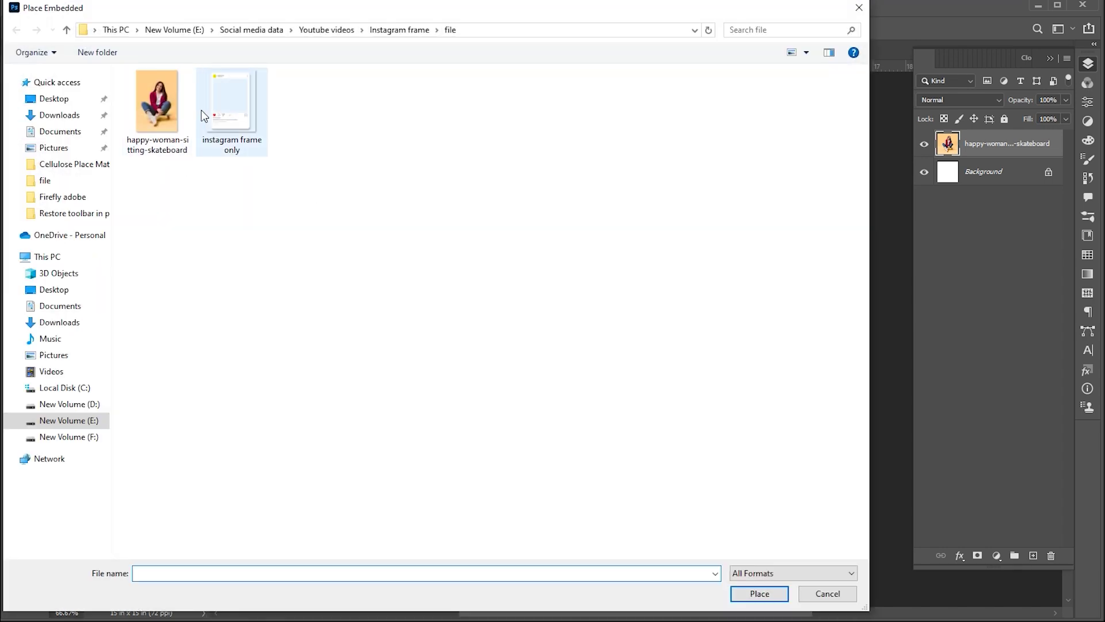
click(230, 109)
click(743, 593)
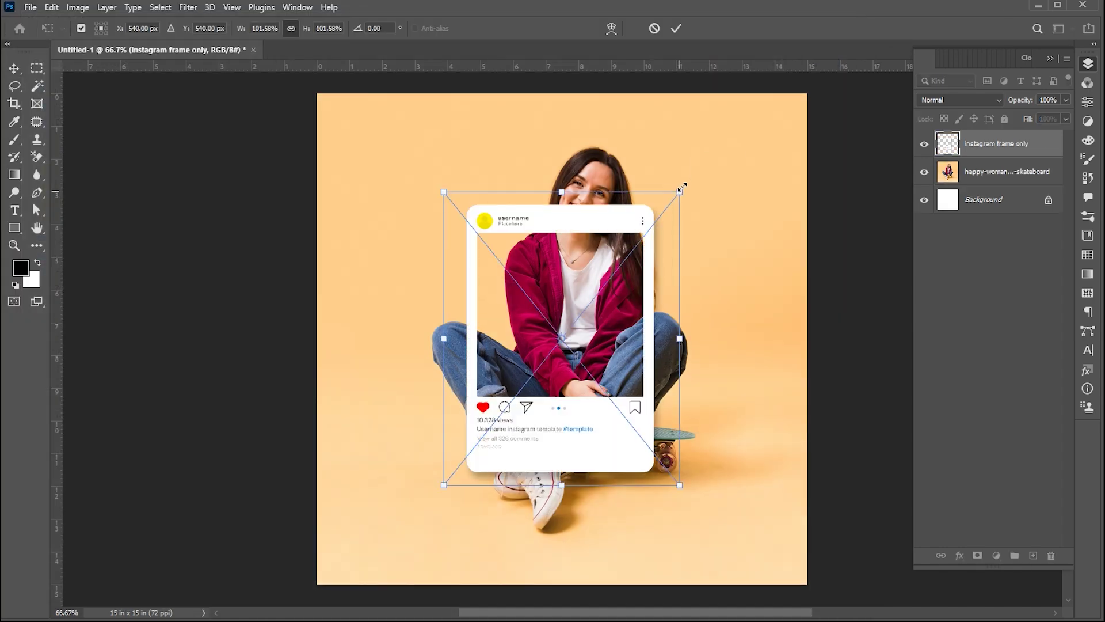
drag(680, 191, 741, 182)
key(Return)
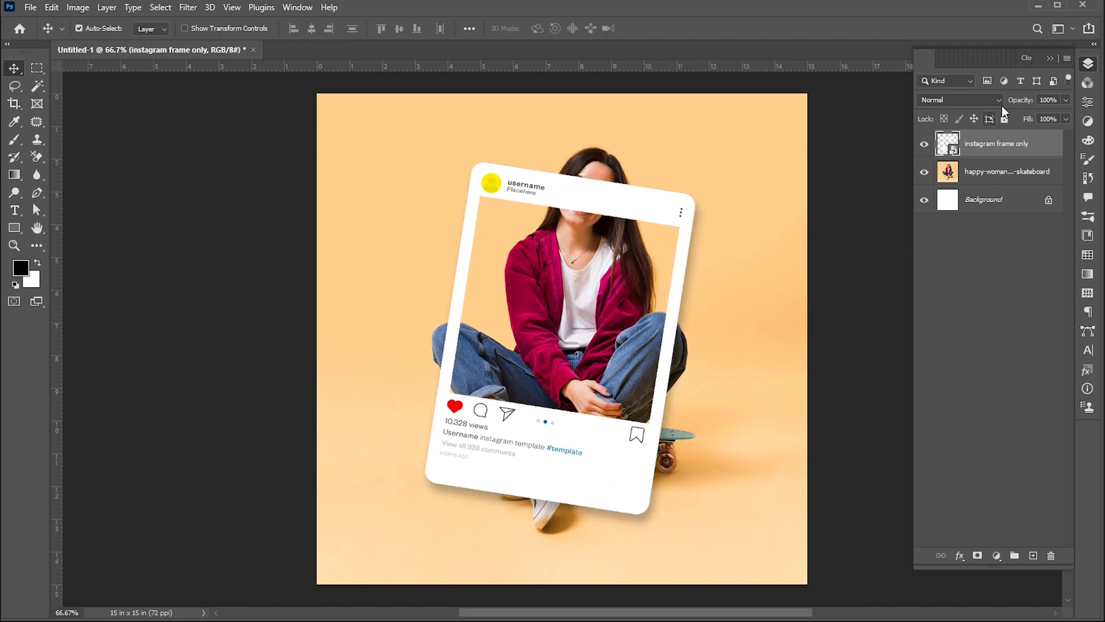
Step: At 62% opacity, reposition the frame over the woman and transform it to about 147% scale, tilted 4.95°
click(1066, 100)
drag(1055, 113, 1044, 113)
drag(653, 216, 659, 209)
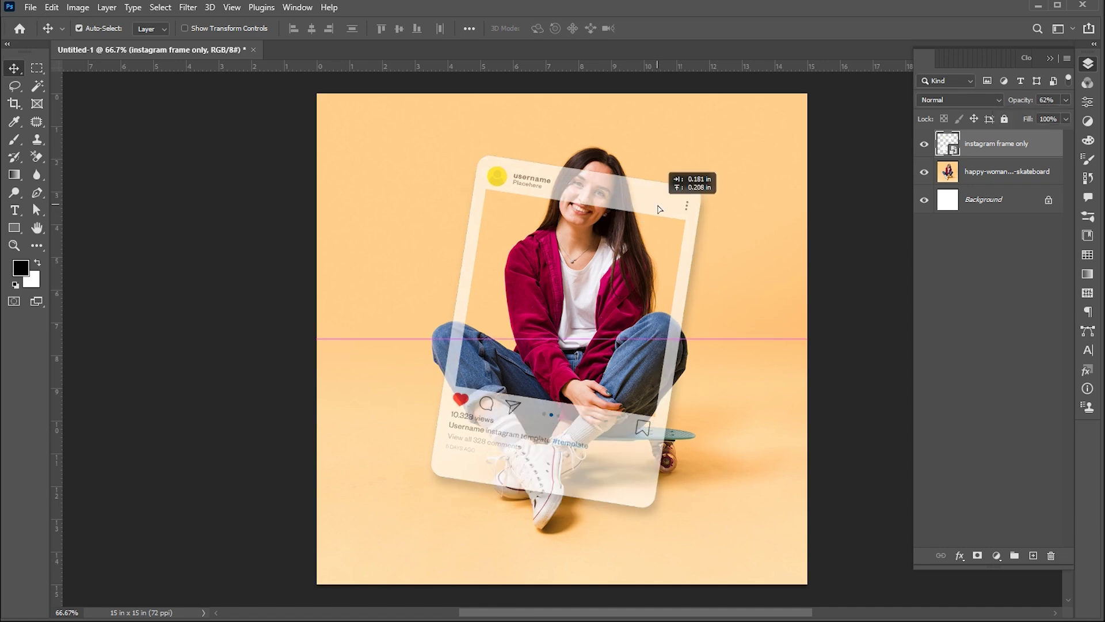
key(ctrl+t)
drag(738, 180, 789, 109)
drag(688, 156, 690, 173)
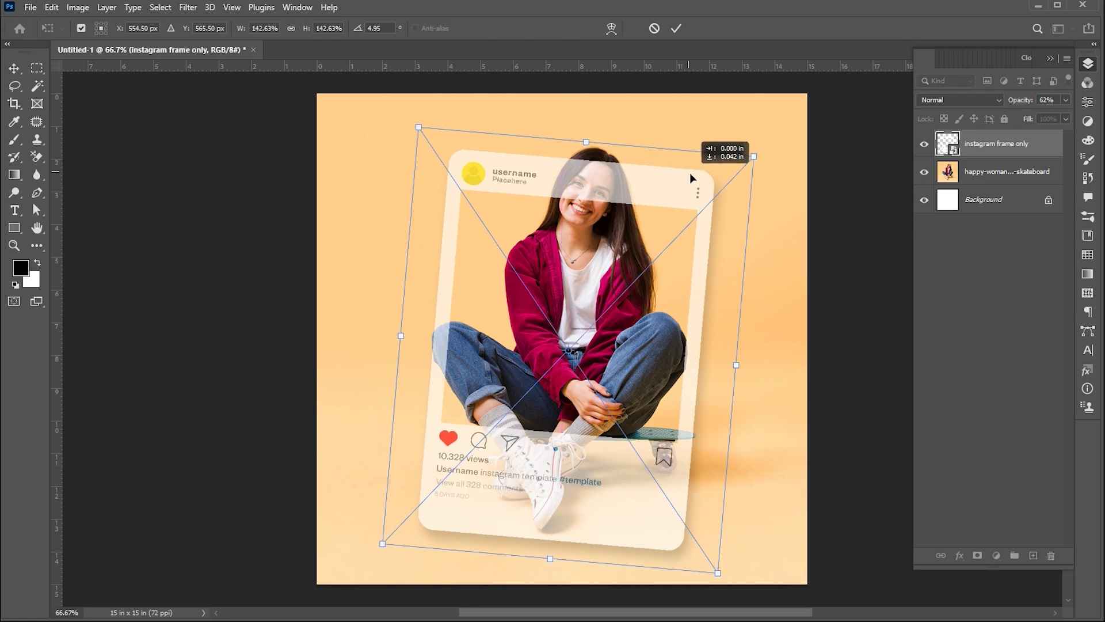
drag(754, 156, 759, 152)
drag(688, 171, 689, 174)
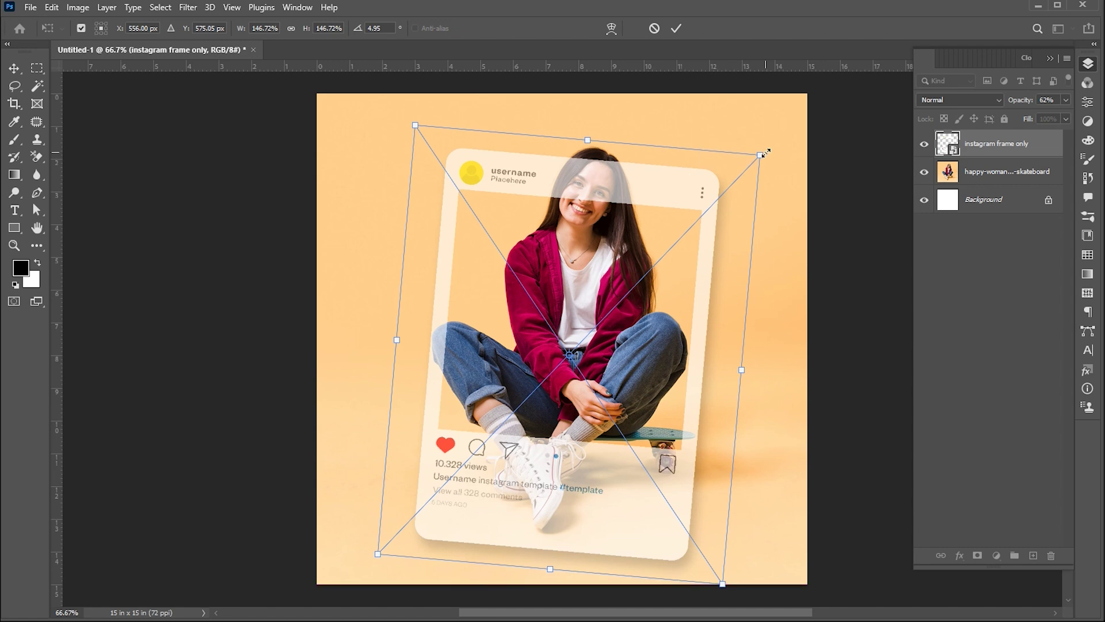
drag(761, 153, 768, 151)
key(Return)
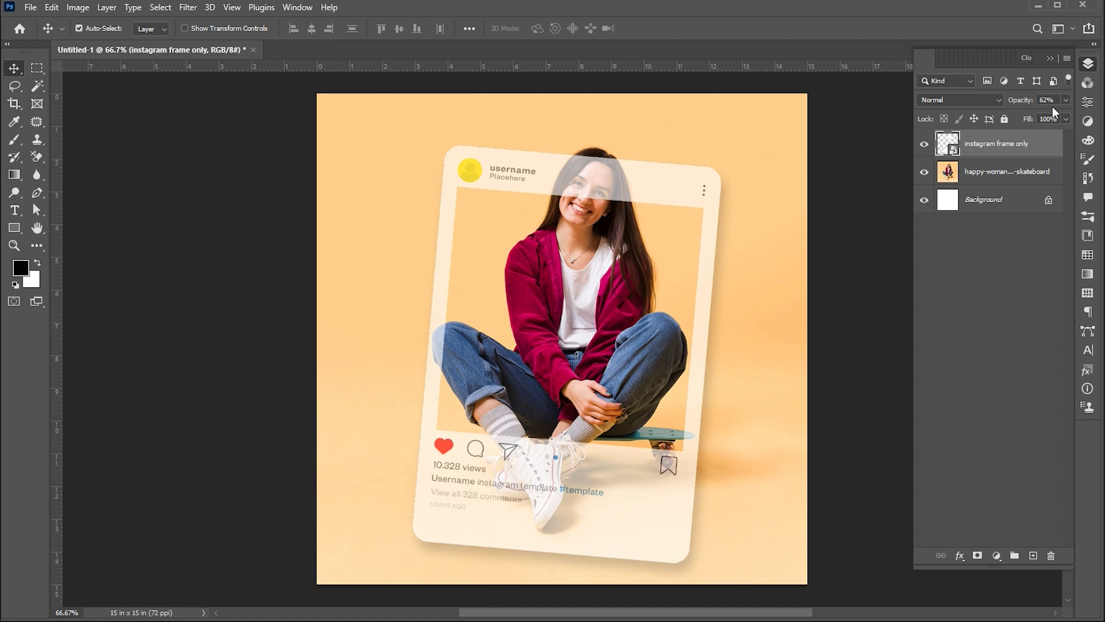
Step: Raise the frame layer's opacity to 100% and hide the layer
click(1066, 100)
drag(1041, 116, 1065, 116)
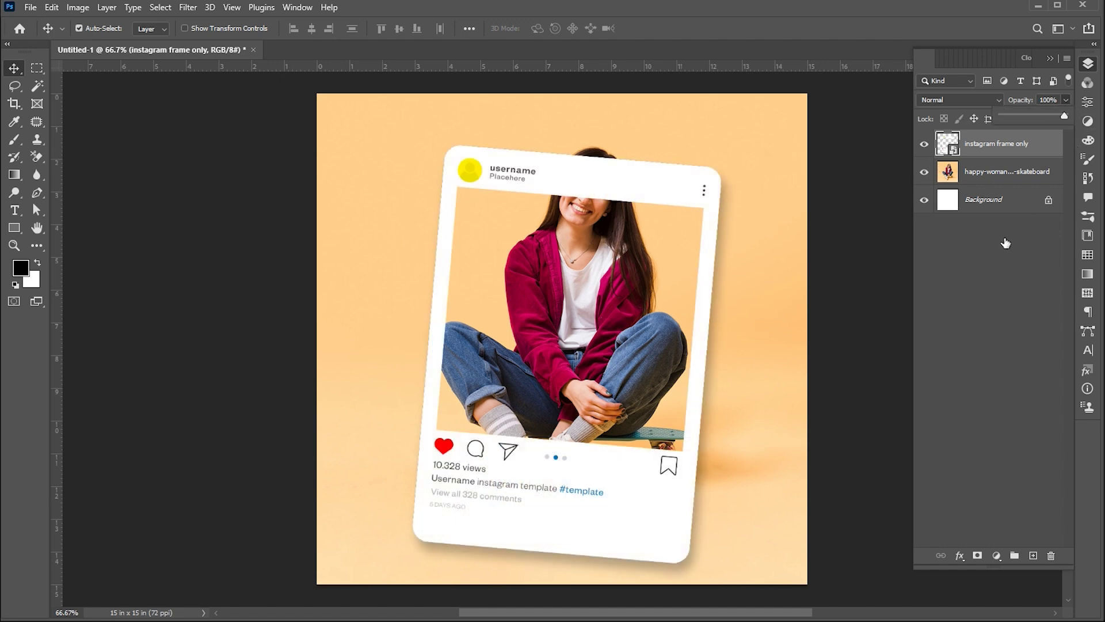
click(924, 144)
Step: Target the happy-woman photo layer and run Select > Subject on it
click(964, 281)
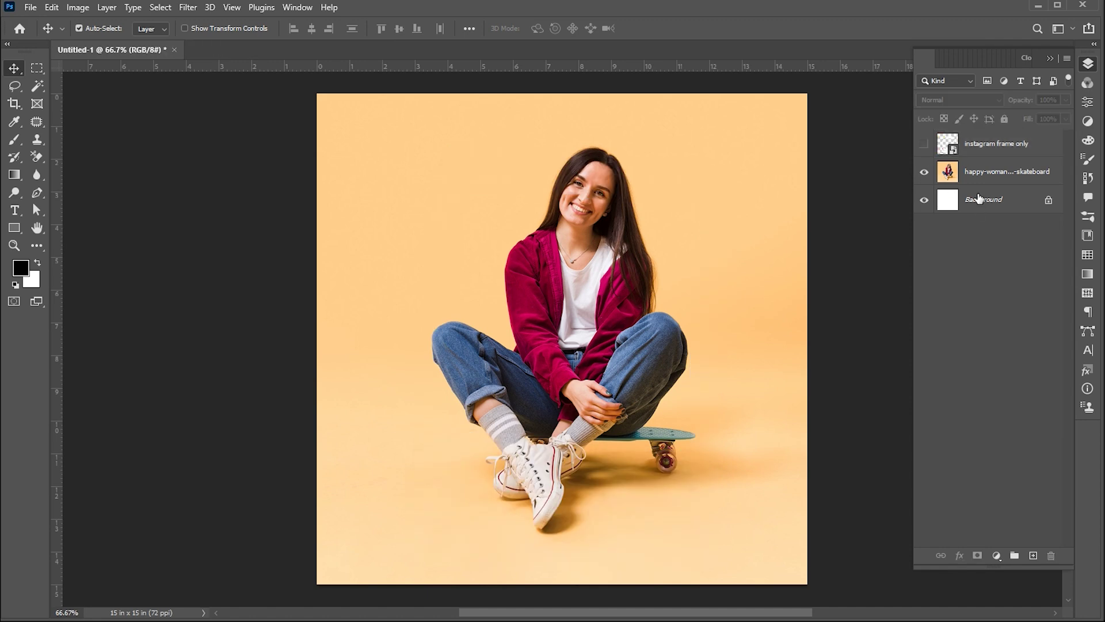
click(981, 177)
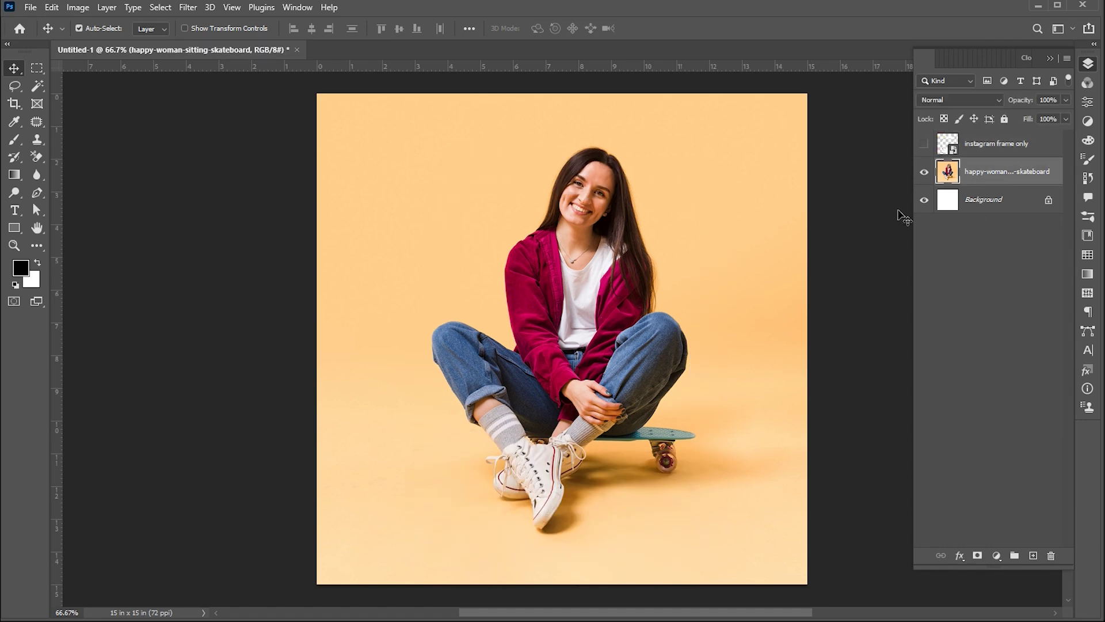
click(160, 7)
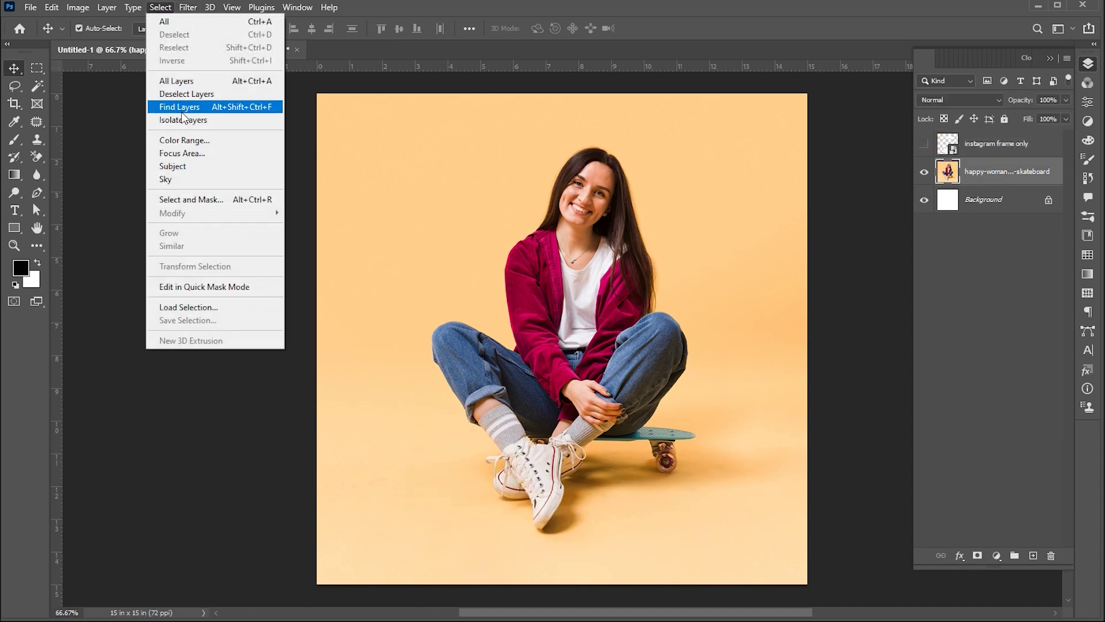
click(177, 167)
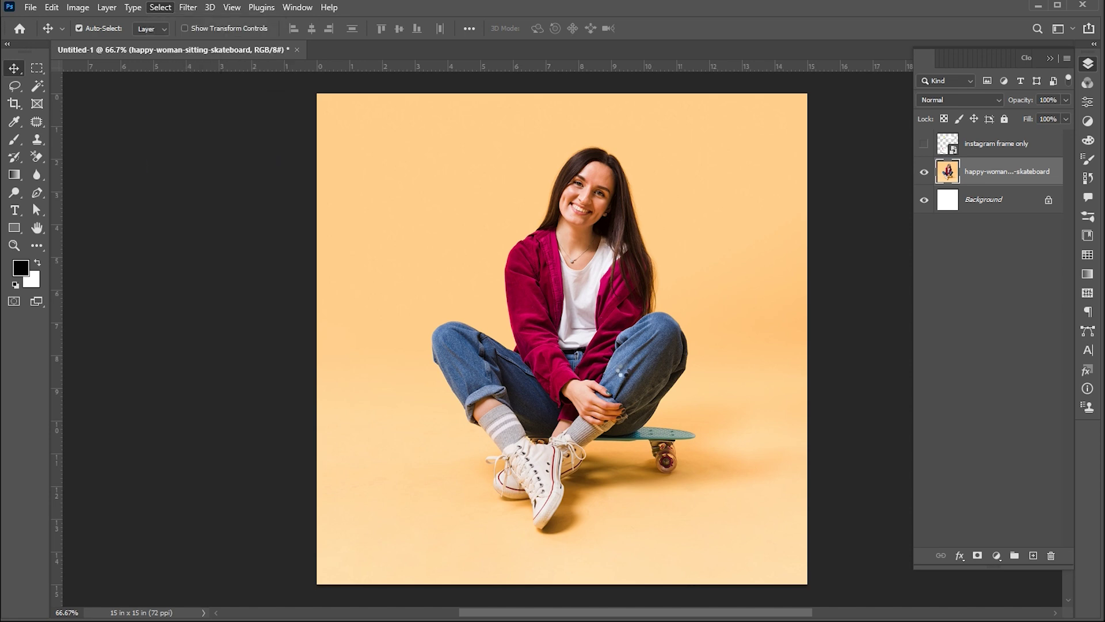
key(z)
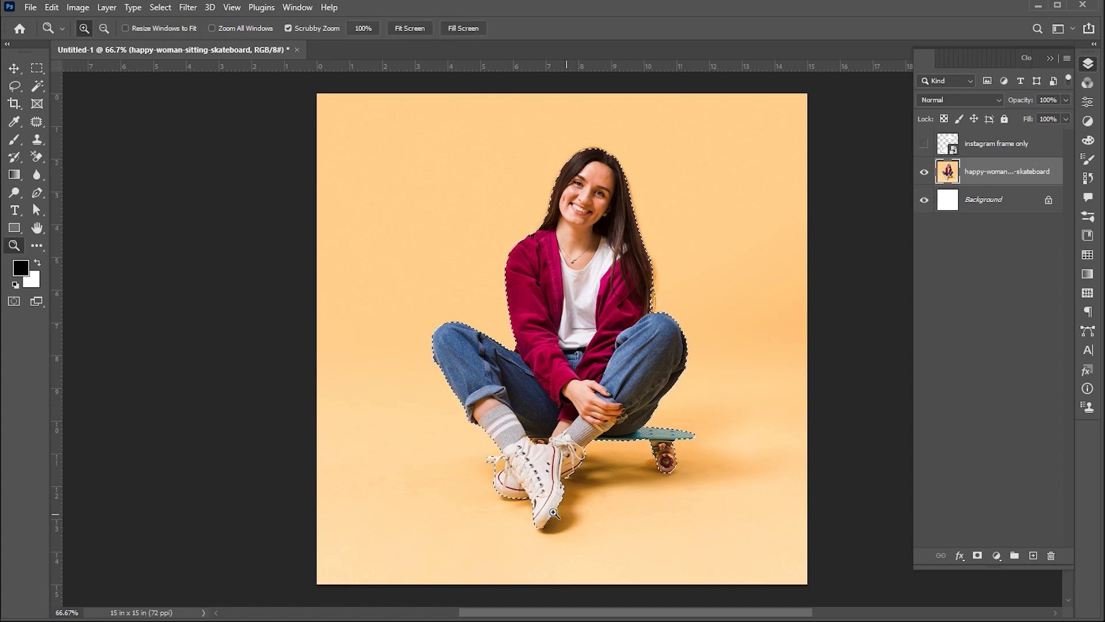
drag(553, 509, 525, 403)
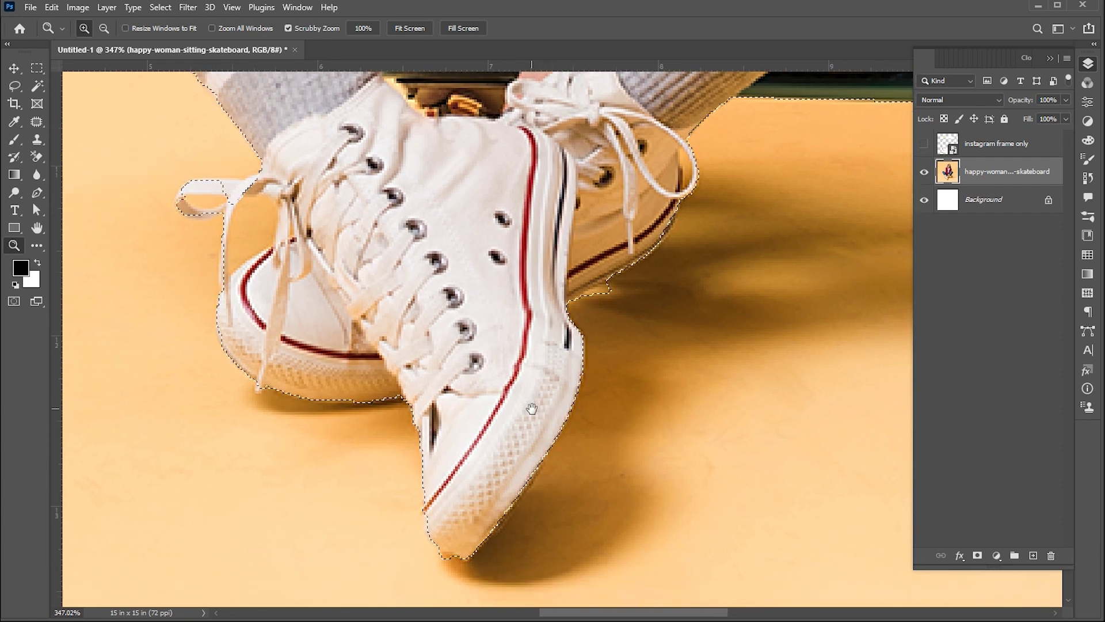
Step: With the Lasso, add the left shoelace loop and trim stray background around the laces
click(14, 86)
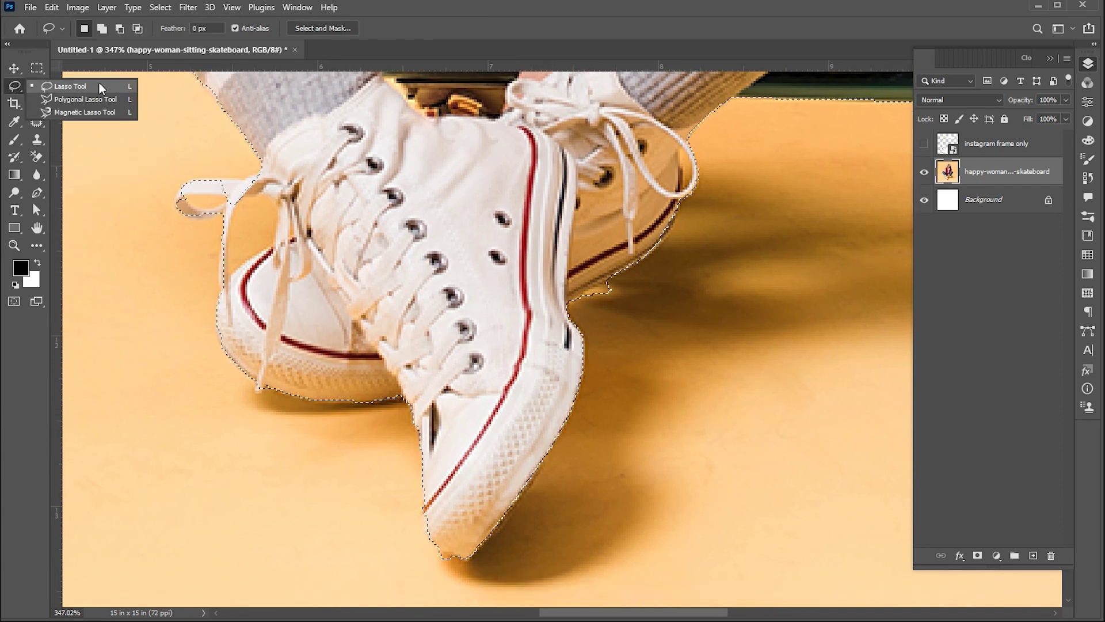
click(76, 83)
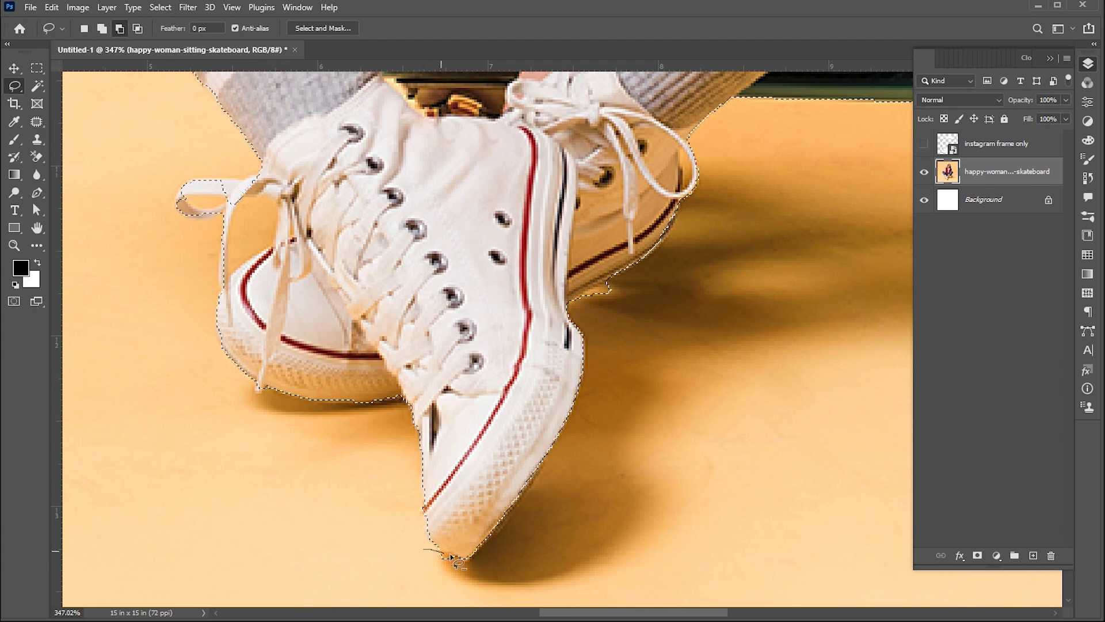
scroll(685, 322, up, 2)
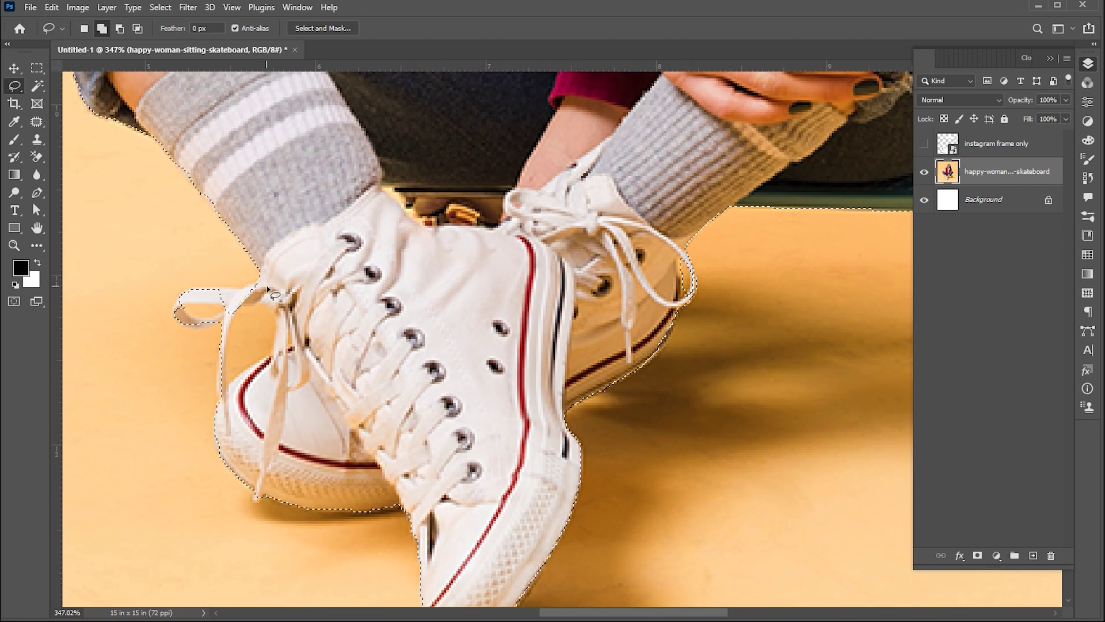
mouse_move(264, 286)
mouse_down()
mouse_move(187, 323)
mouse_move(228, 344)
mouse_up()
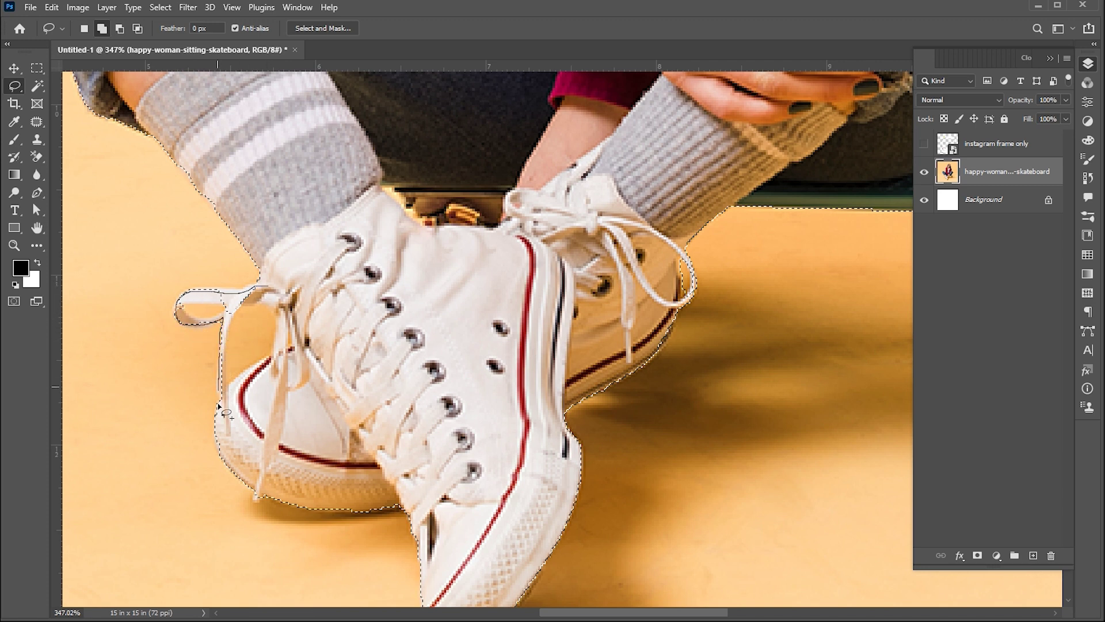
drag(219, 405, 219, 406)
mouse_move(275, 306)
mouse_down()
mouse_move(233, 357)
mouse_move(271, 360)
mouse_move(275, 305)
mouse_up()
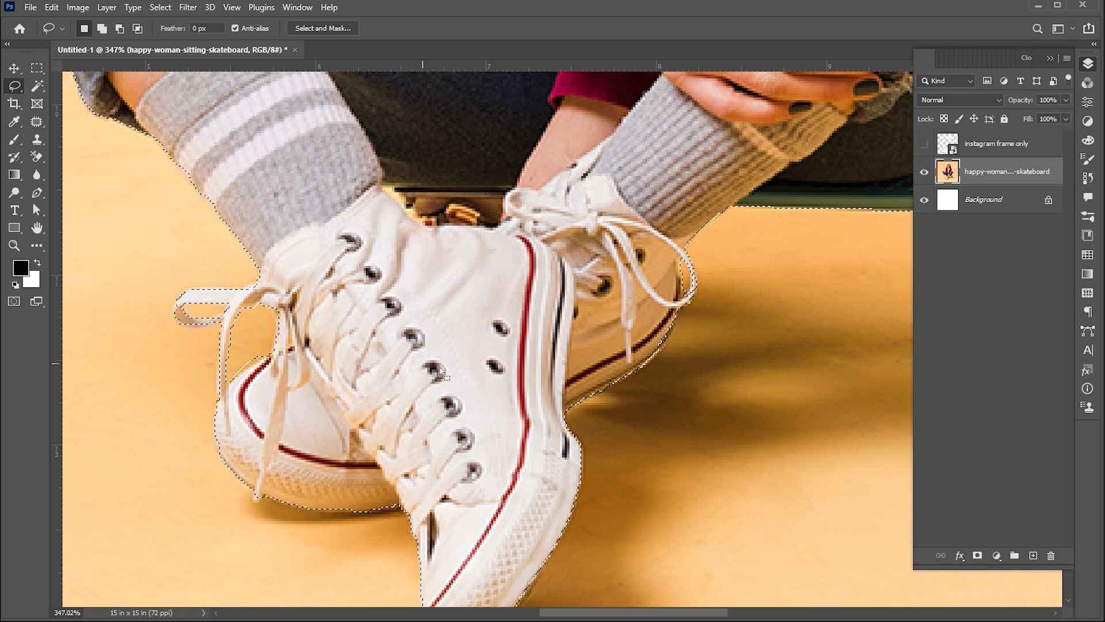
key(ctrl+space)
drag(696, 395, 642, 414)
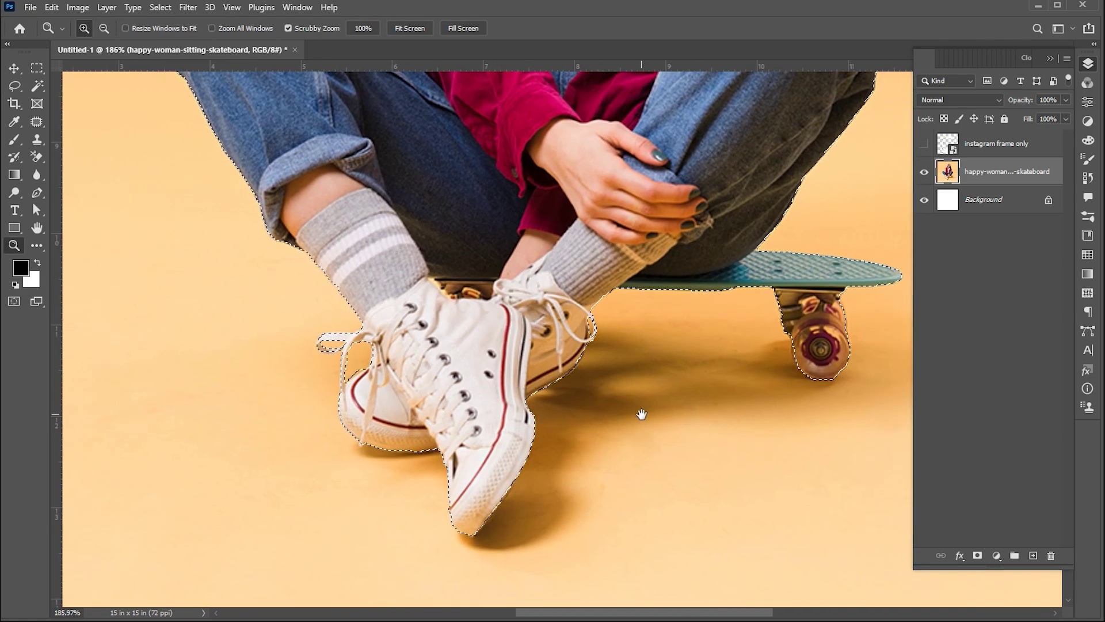
drag(642, 414, 558, 384)
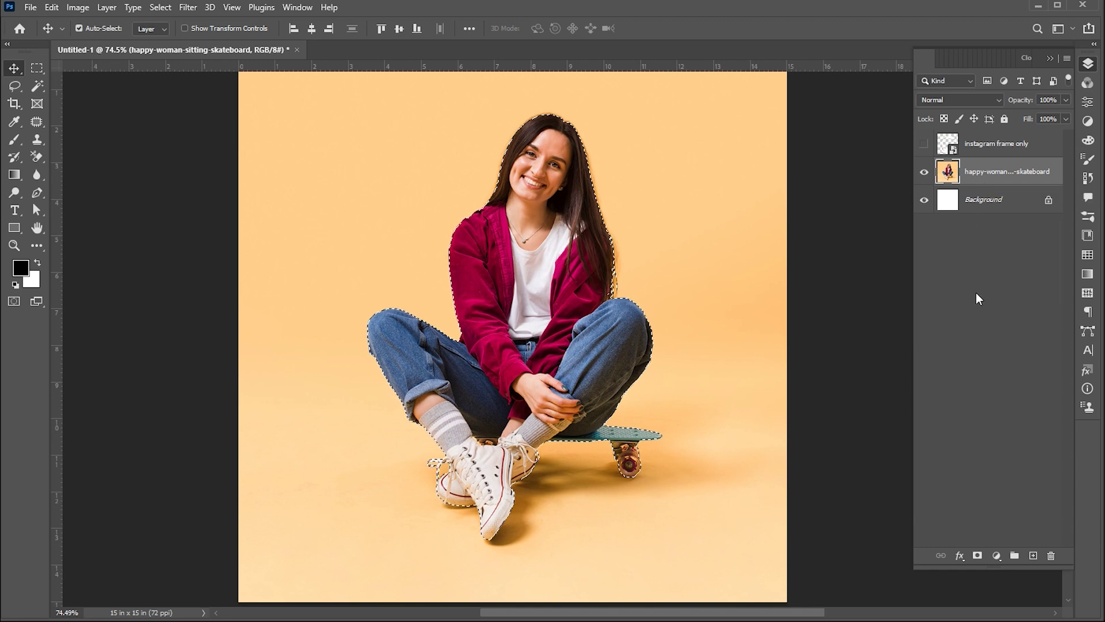
Step: Add a layer mask, duplicate the masked layer, and delete the original layer's mask
click(977, 556)
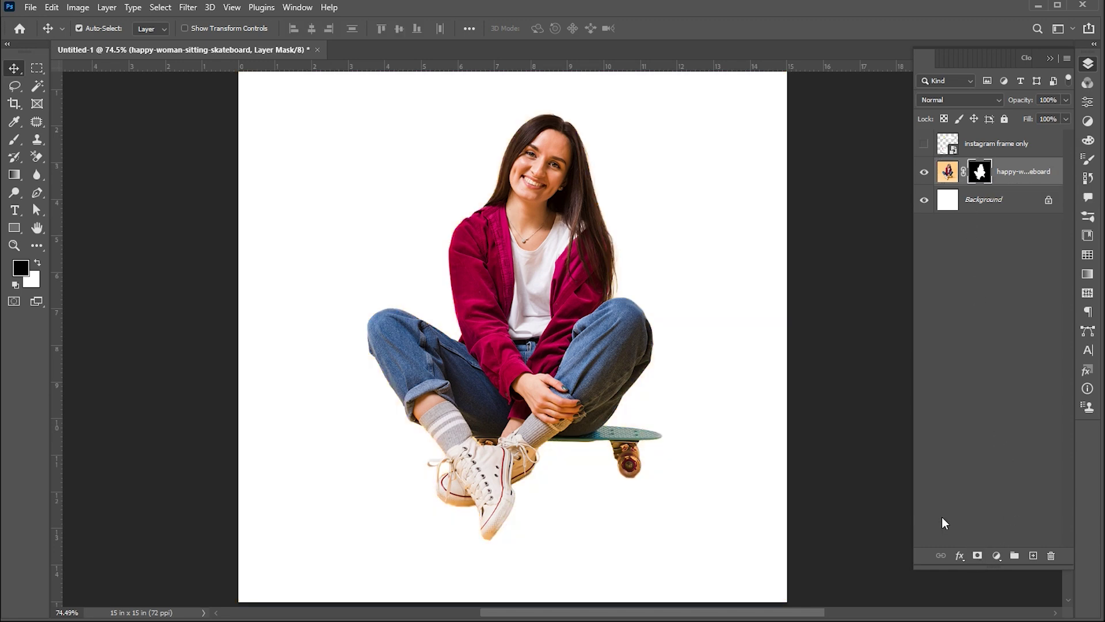
key(ctrl+j)
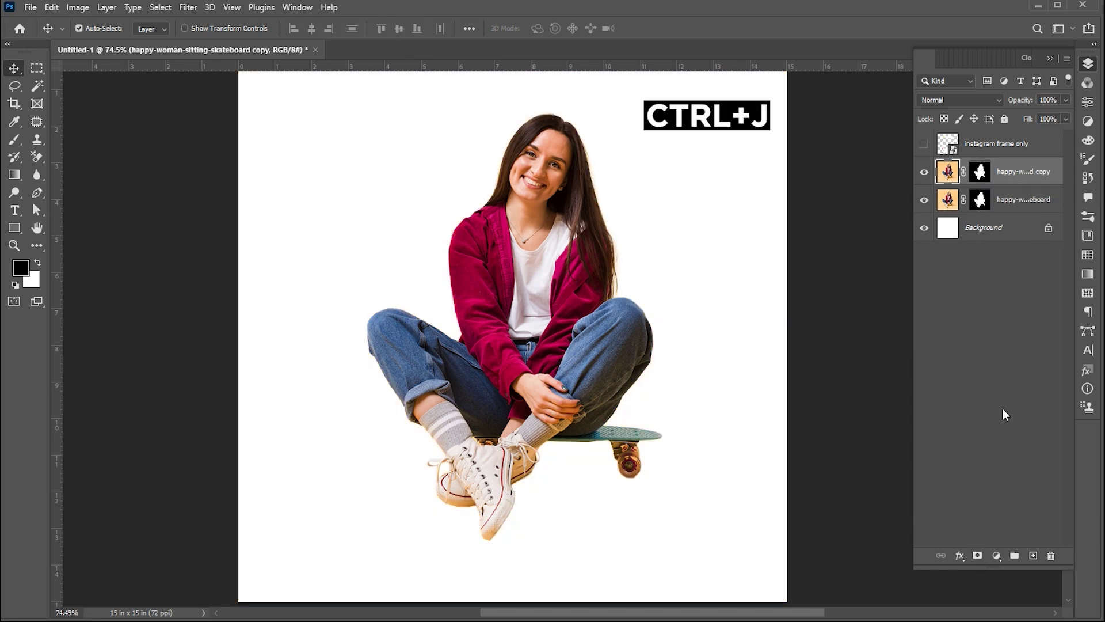
click(981, 201)
right_click(980, 202)
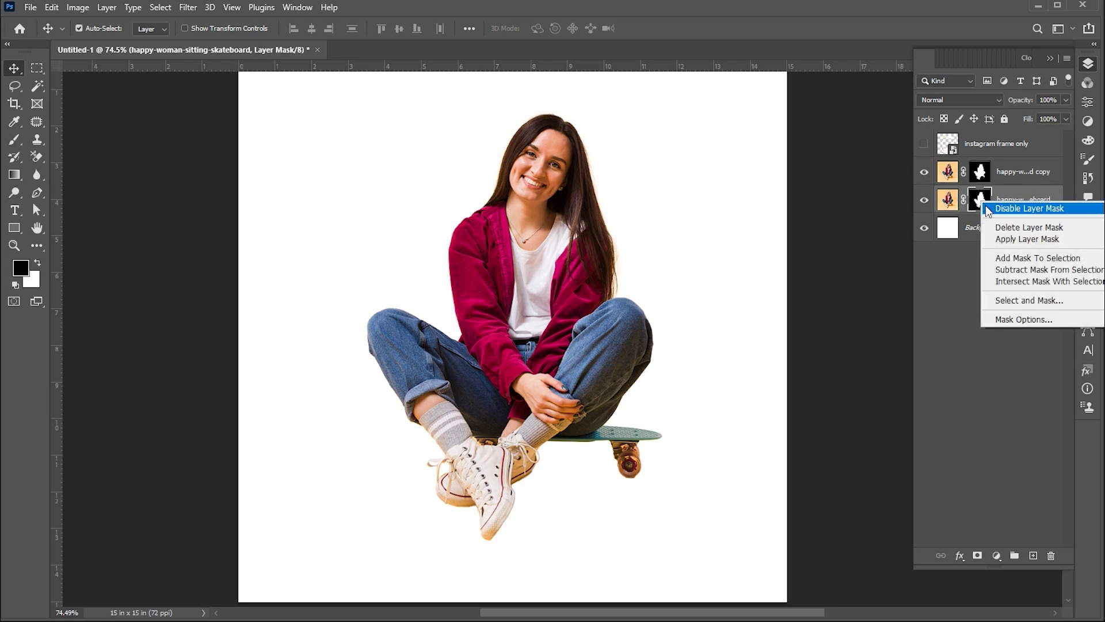
click(1006, 228)
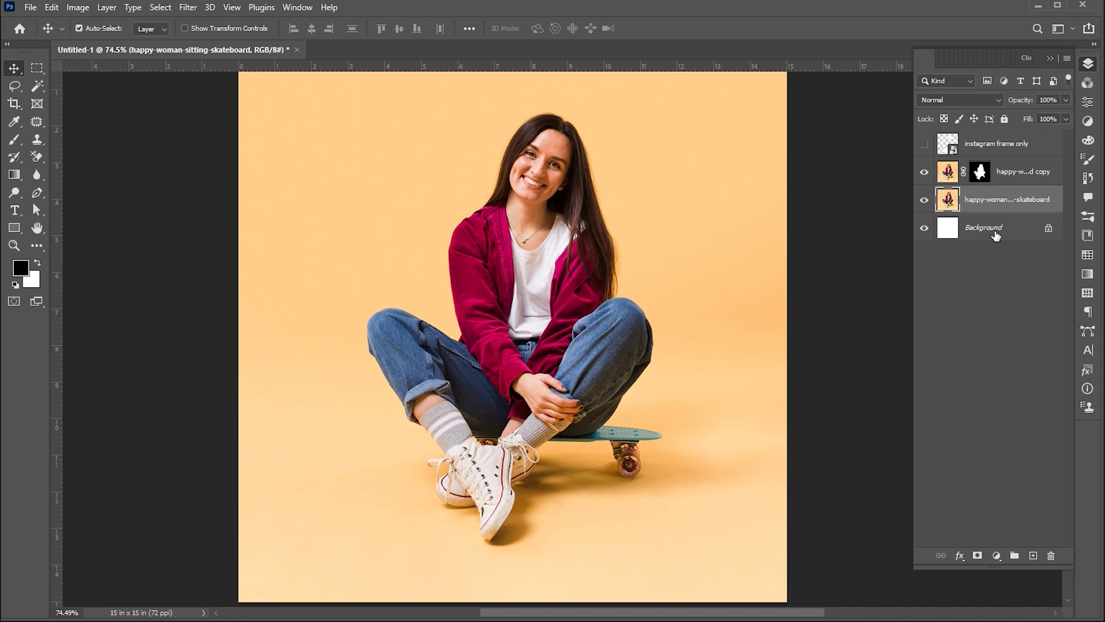
Step: Show the instagram frame layer and move it between the cutout copy and the original photo
click(978, 273)
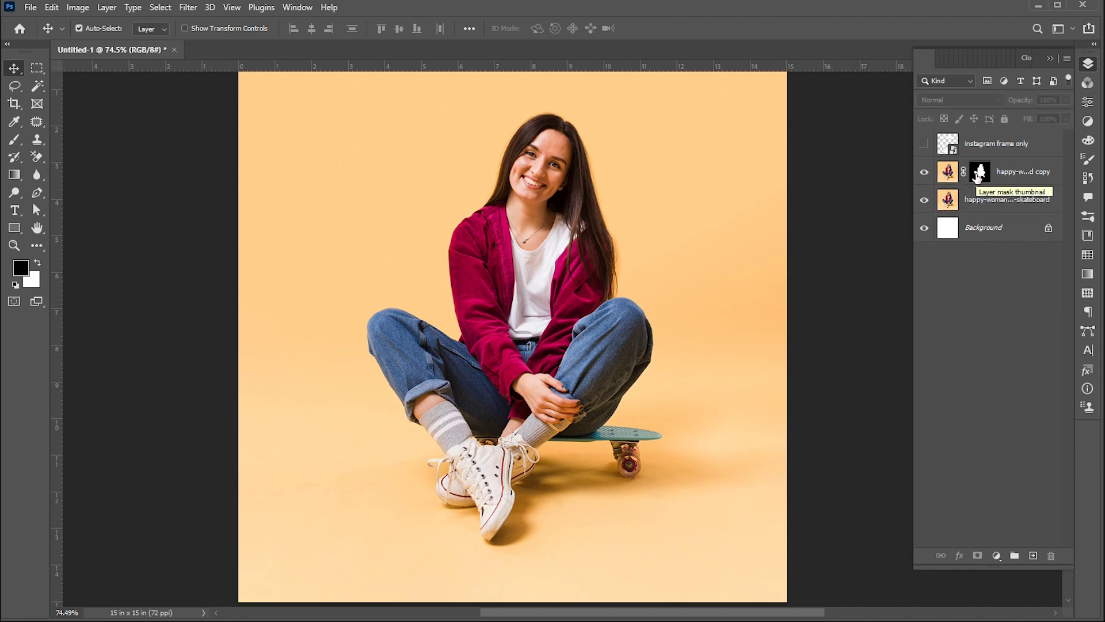
click(924, 148)
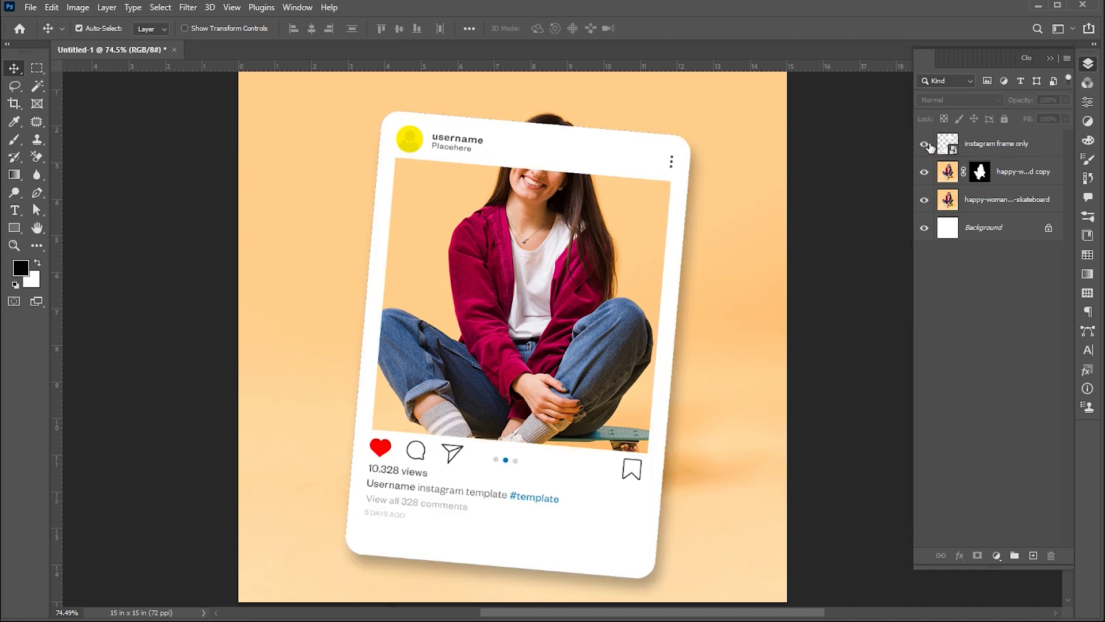
click(1013, 151)
drag(1012, 145, 1012, 181)
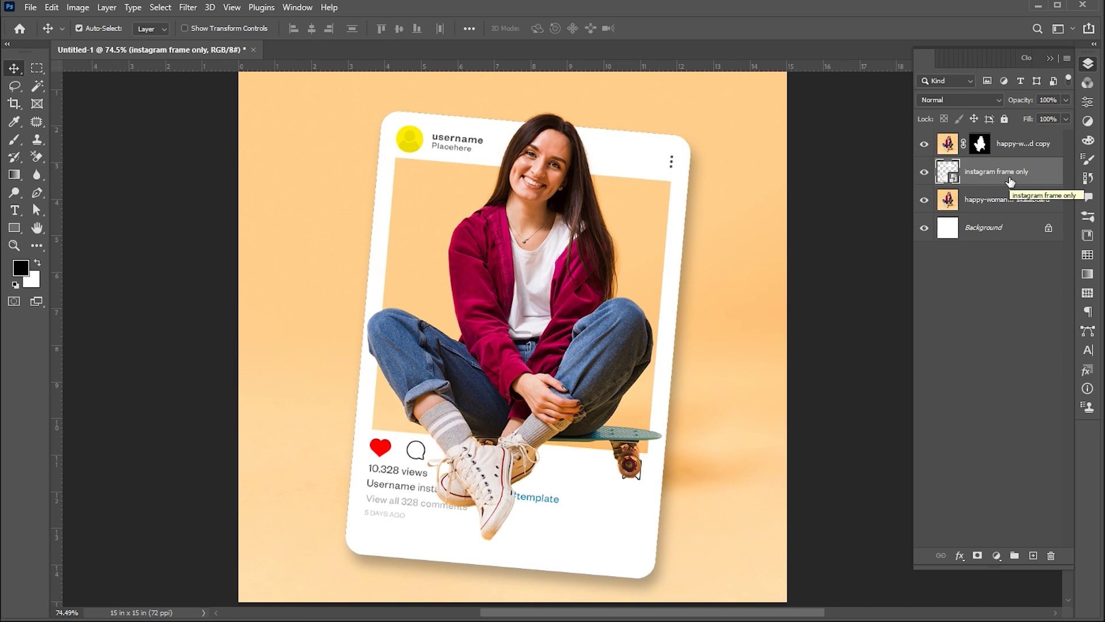
Step: Brush on the copy's mask to hide the jeans past the frame's left edge and the protruding skateboard wheel
click(981, 146)
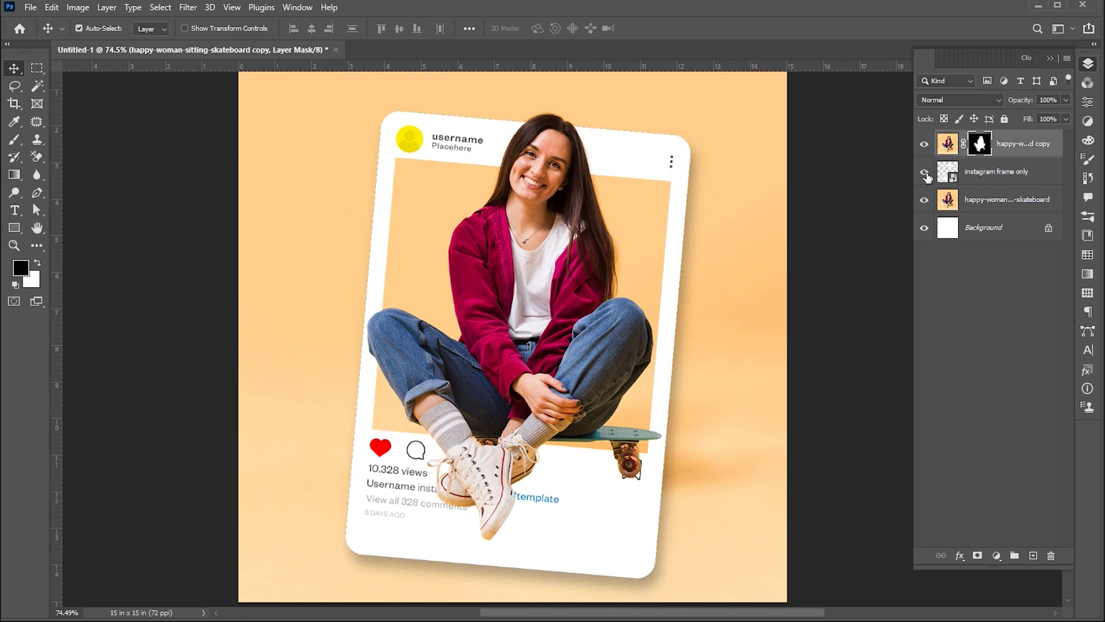
key(b)
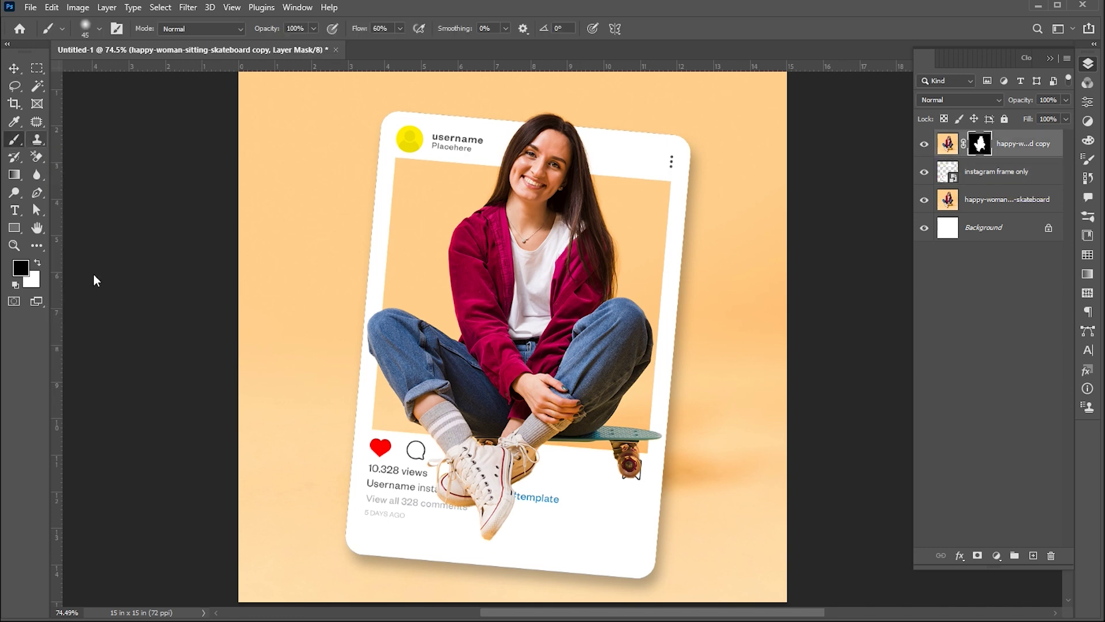
mouse_move(387, 337)
mouse_down()
mouse_move(381, 363)
mouse_move(374, 337)
mouse_move(370, 377)
mouse_up()
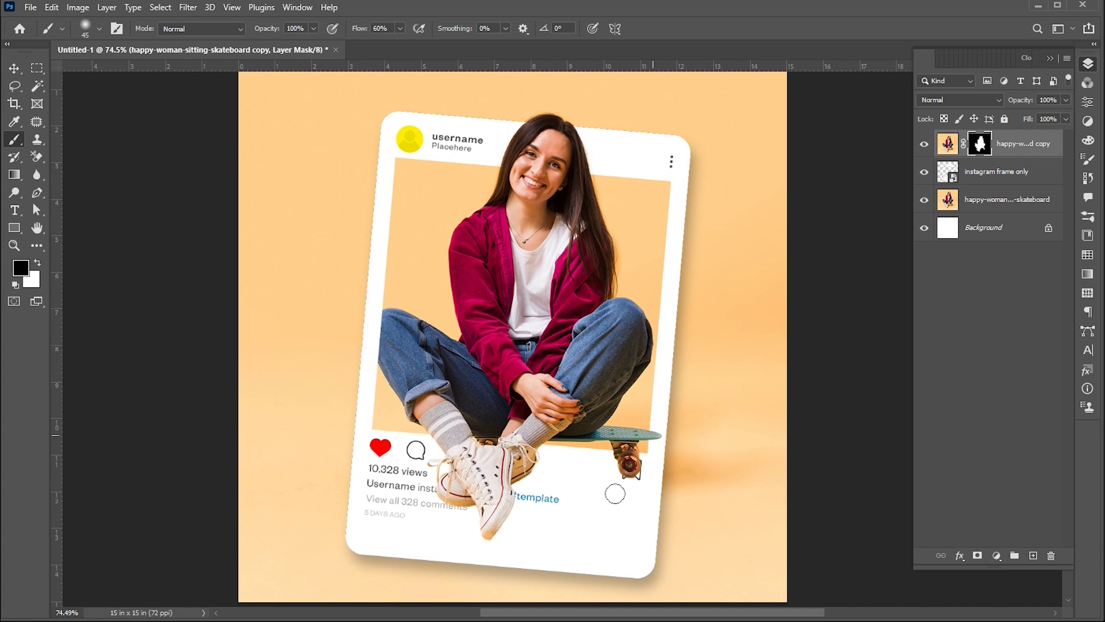
mouse_move(618, 492)
mouse_down()
mouse_move(627, 455)
mouse_move(655, 435)
mouse_move(624, 454)
mouse_up()
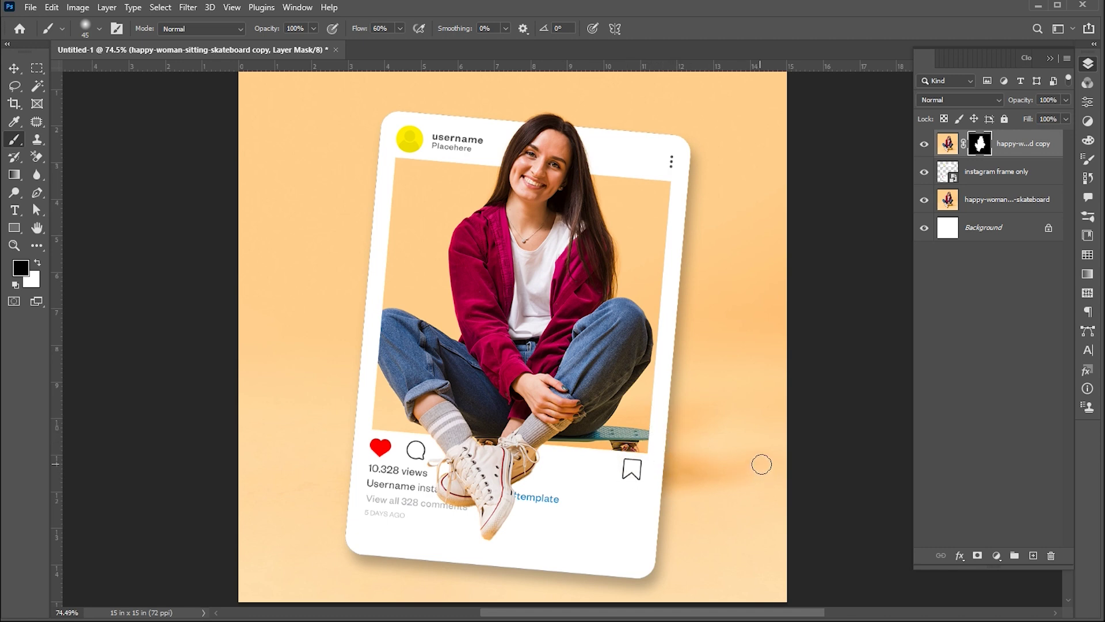
key(v)
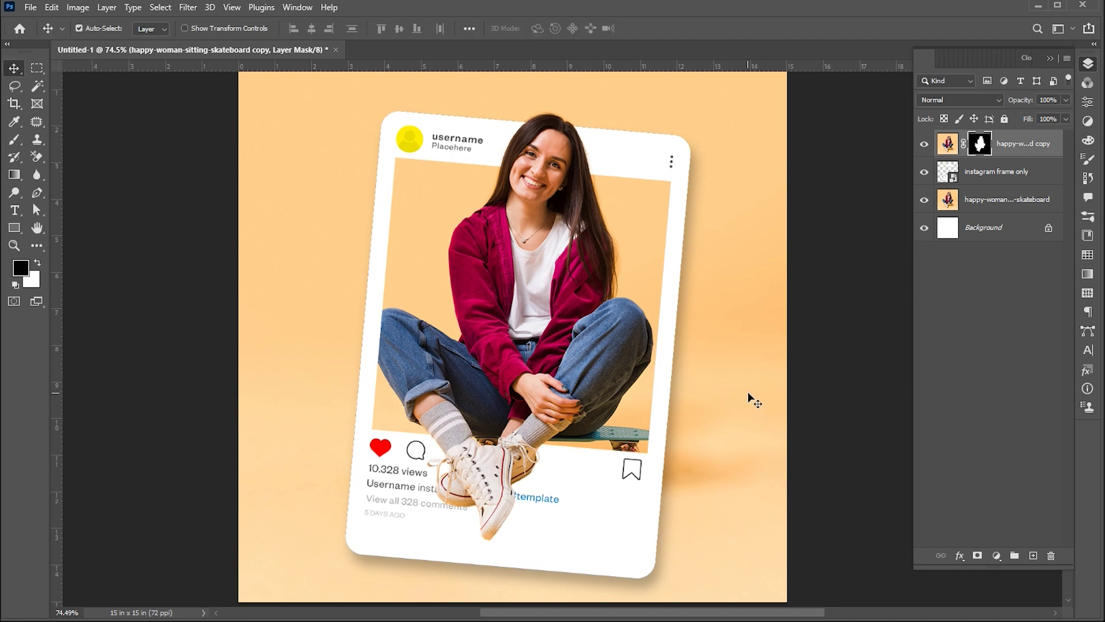
click(983, 336)
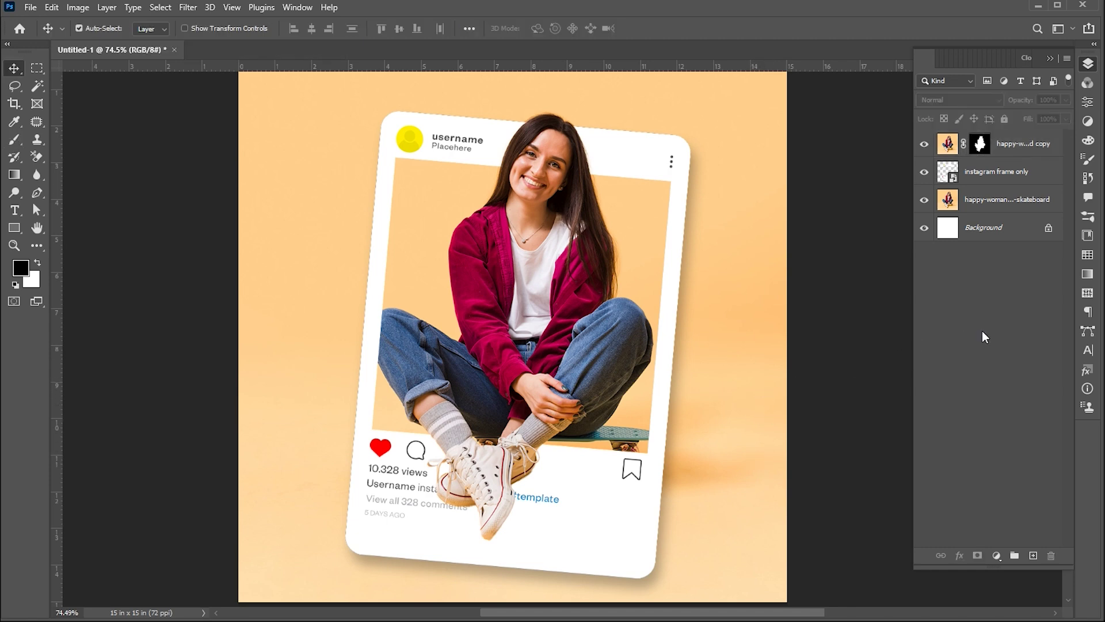
Step: Copy a rectangle around the sneakers and floor from the woman copy to Layer 1, blended as Luminosity
click(949, 143)
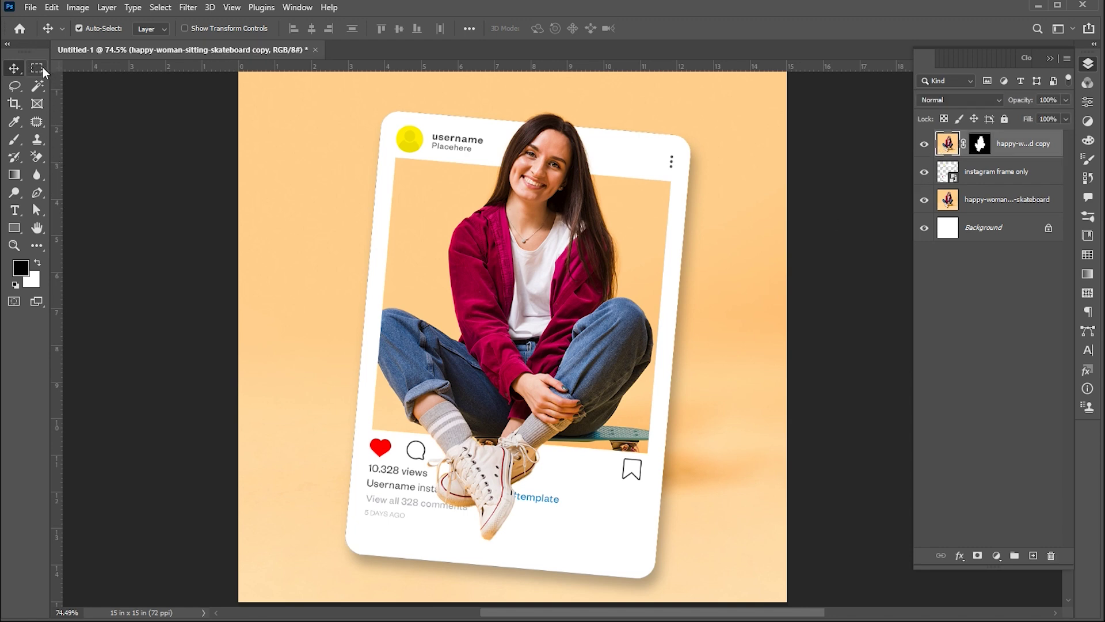
drag(38, 67, 80, 68)
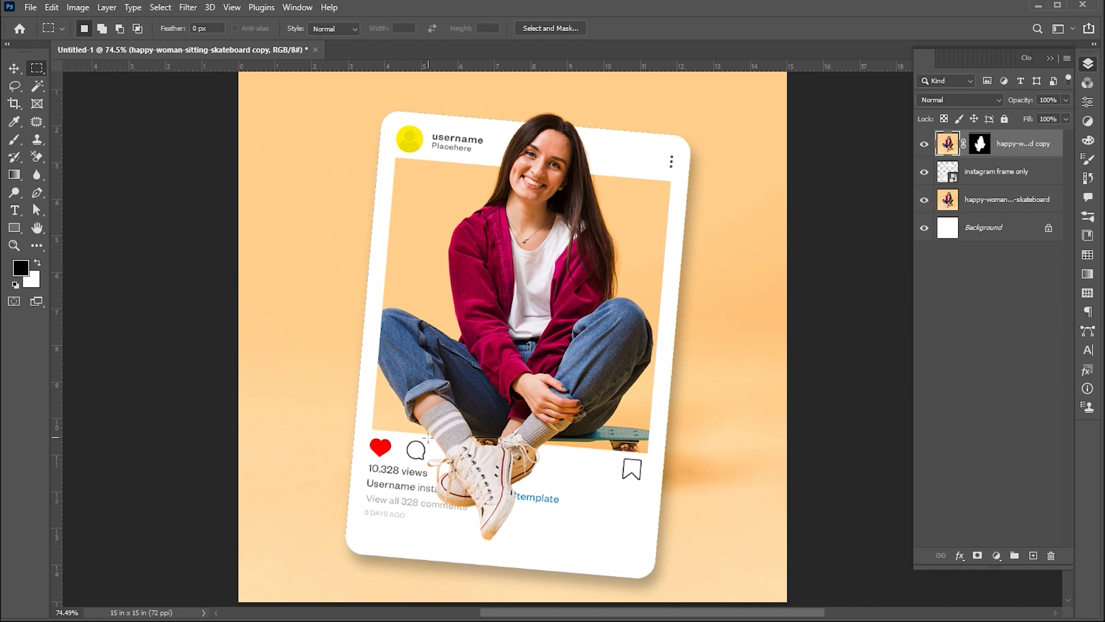
drag(427, 439, 584, 542)
key(ctrl+j)
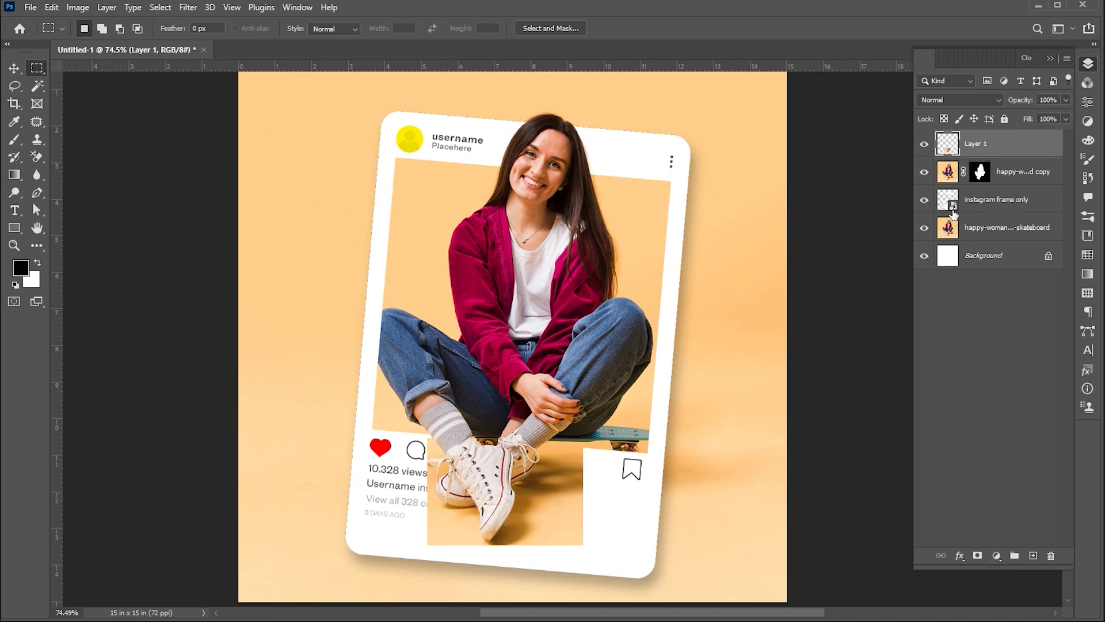
click(944, 102)
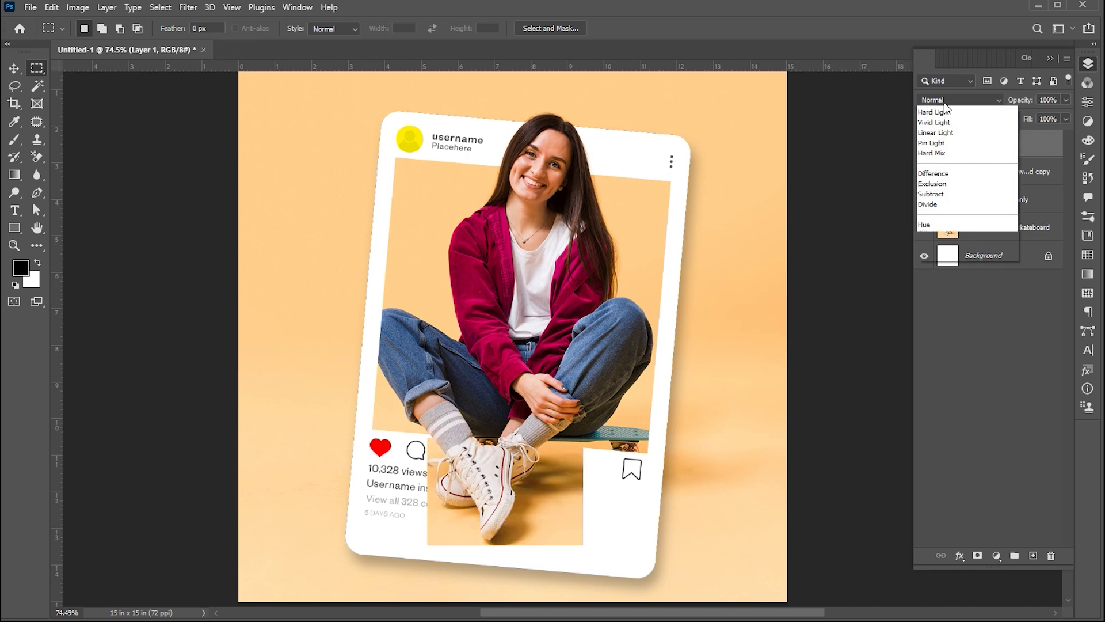
click(944, 430)
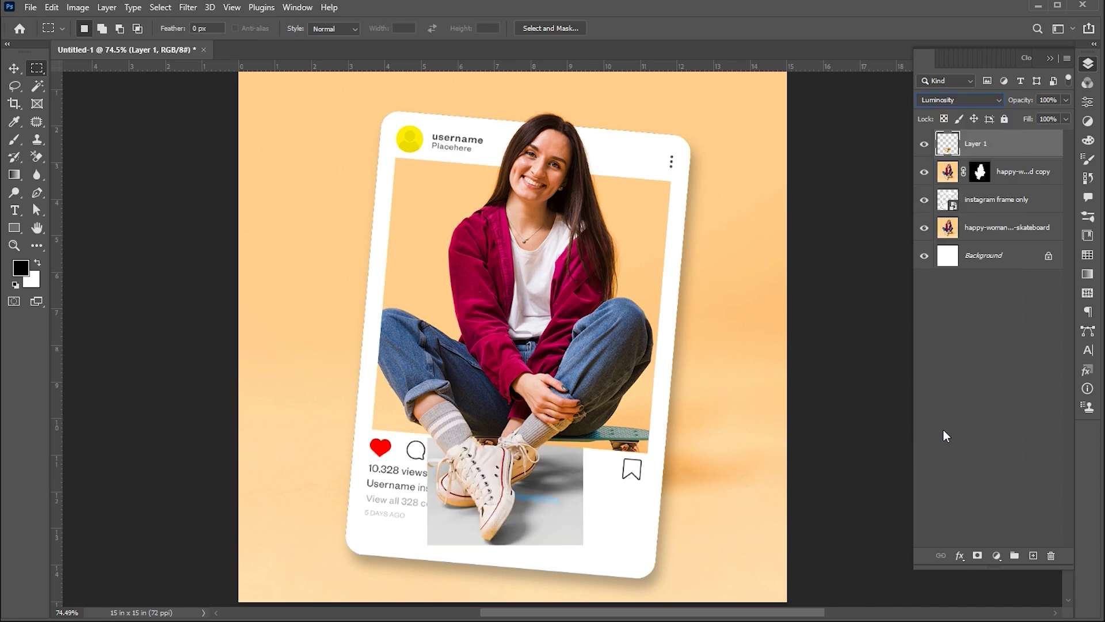
Step: Brighten Layer 1 with Levels (midtone 1.62, white input 165) and move it below the woman copy
click(81, 8)
mouse_move(95, 43)
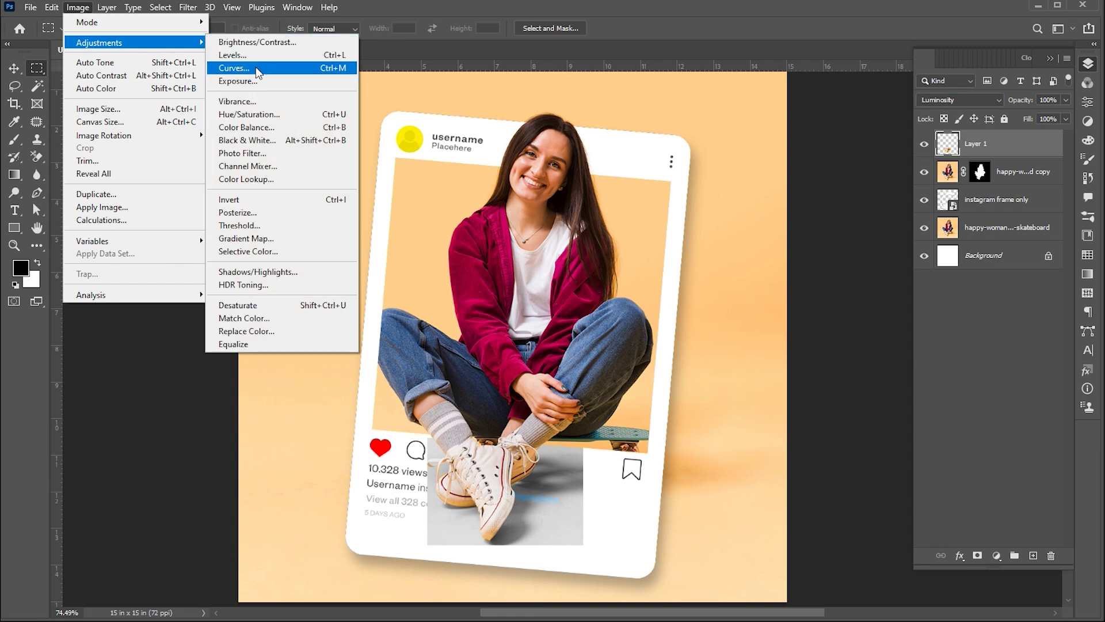
click(253, 55)
drag(601, 76, 921, 117)
drag(814, 265, 800, 266)
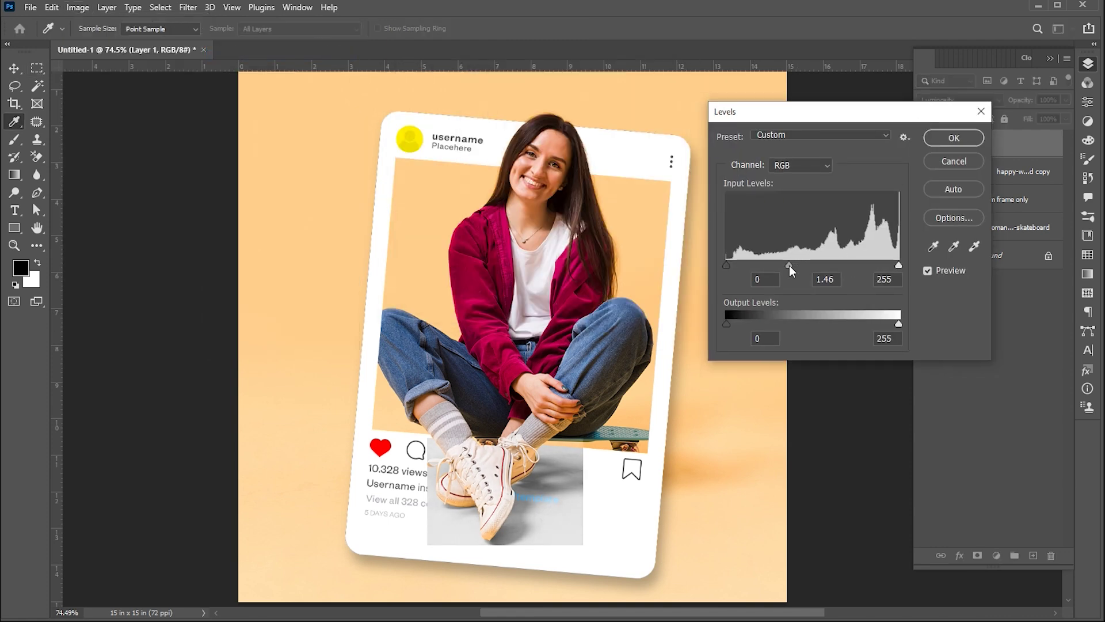
drag(791, 271, 787, 271)
drag(900, 267, 857, 269)
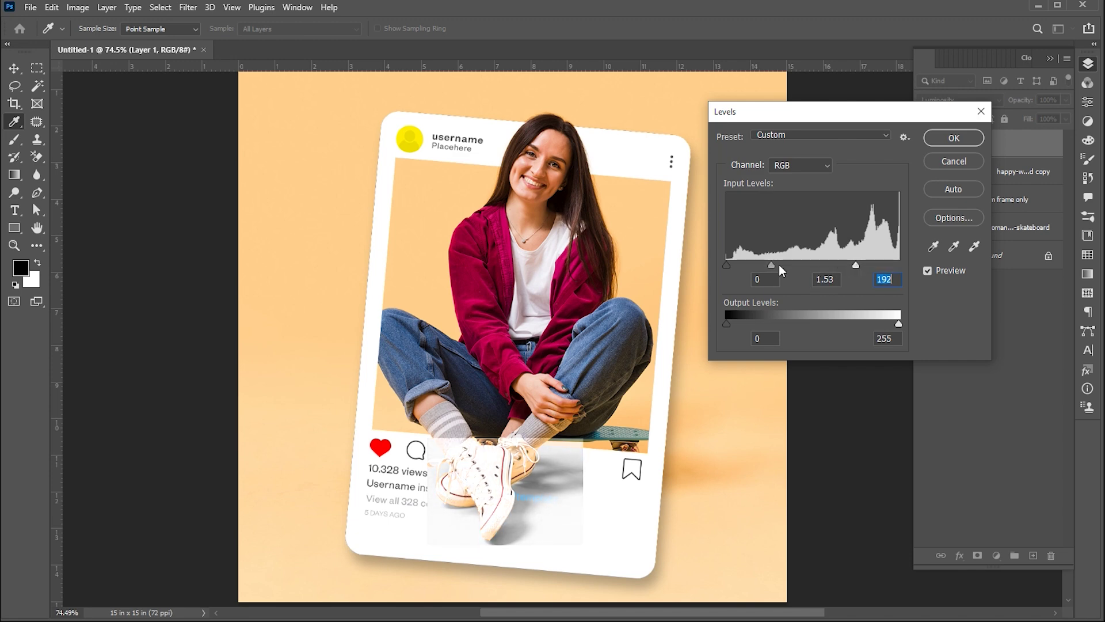
drag(772, 266, 768, 268)
drag(859, 268, 844, 274)
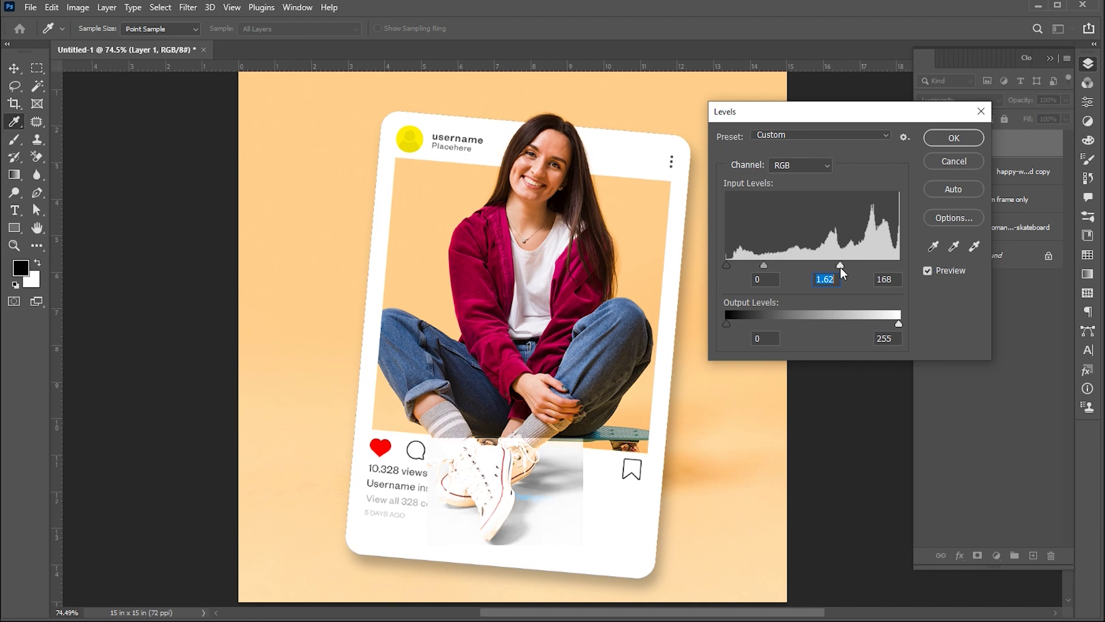
key(Tab)
key(Return)
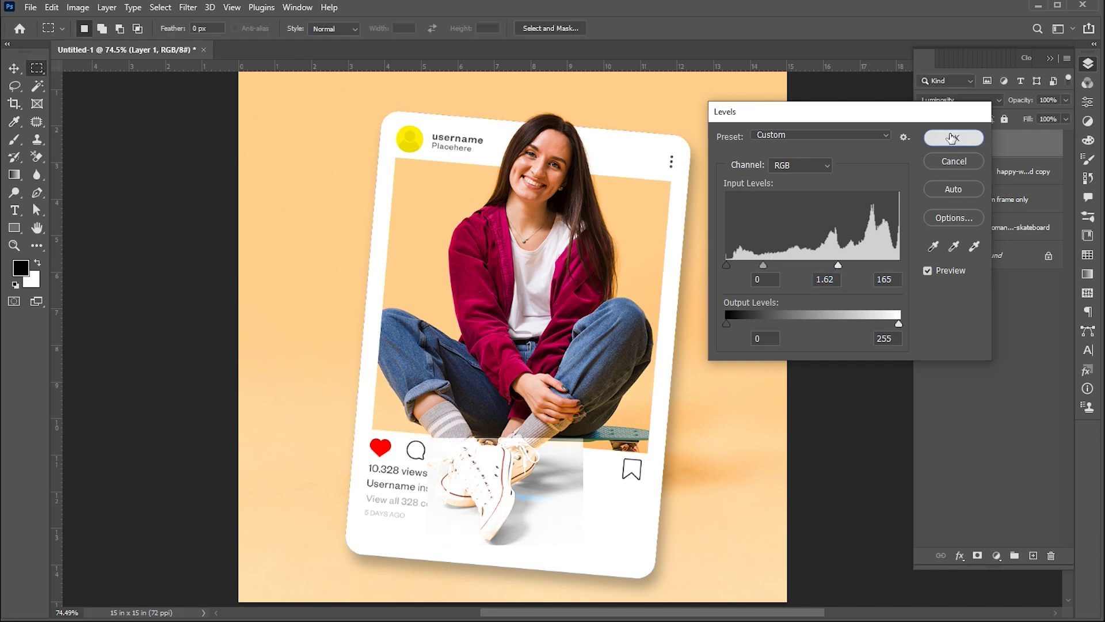
drag(1005, 151, 1004, 188)
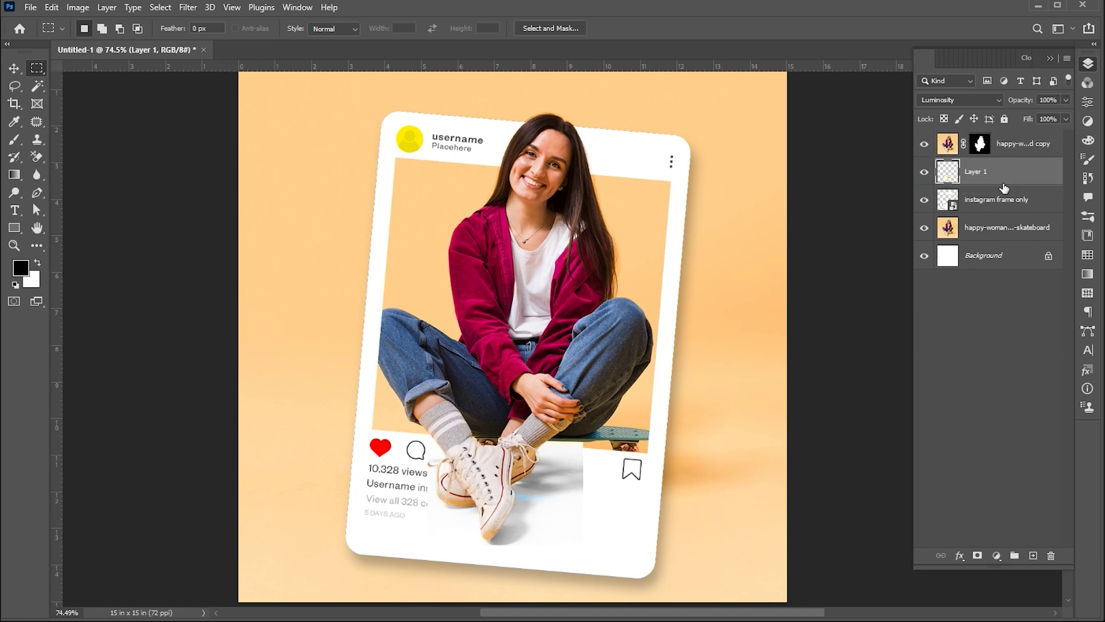
Step: Add a layer mask to Layer 1 and paint out the patch's hard edges with a soft black brush
click(977, 556)
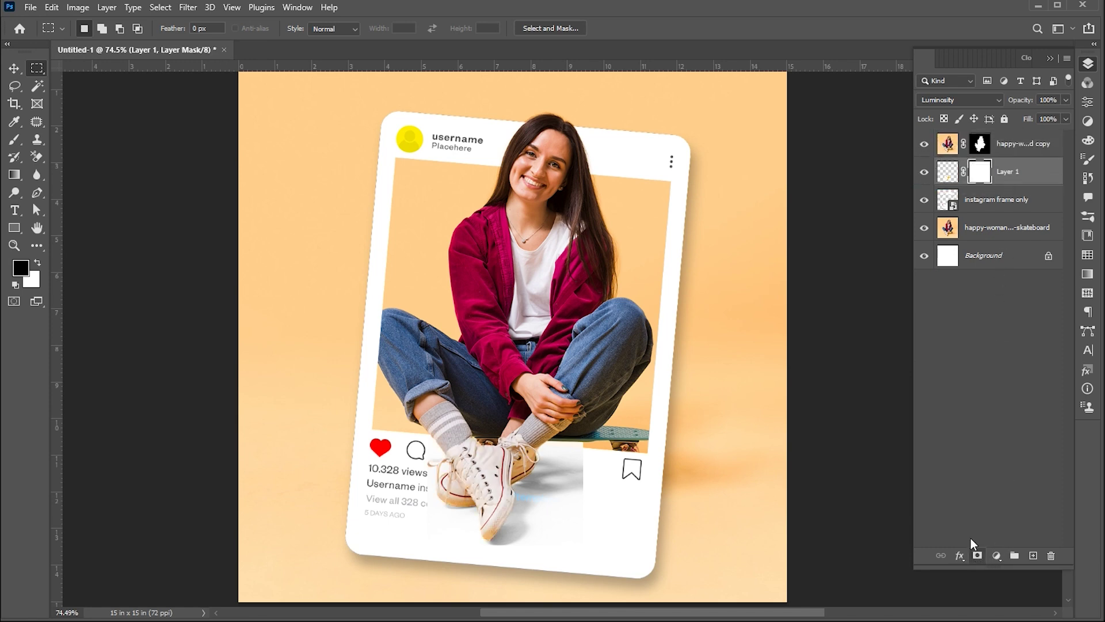
click(14, 140)
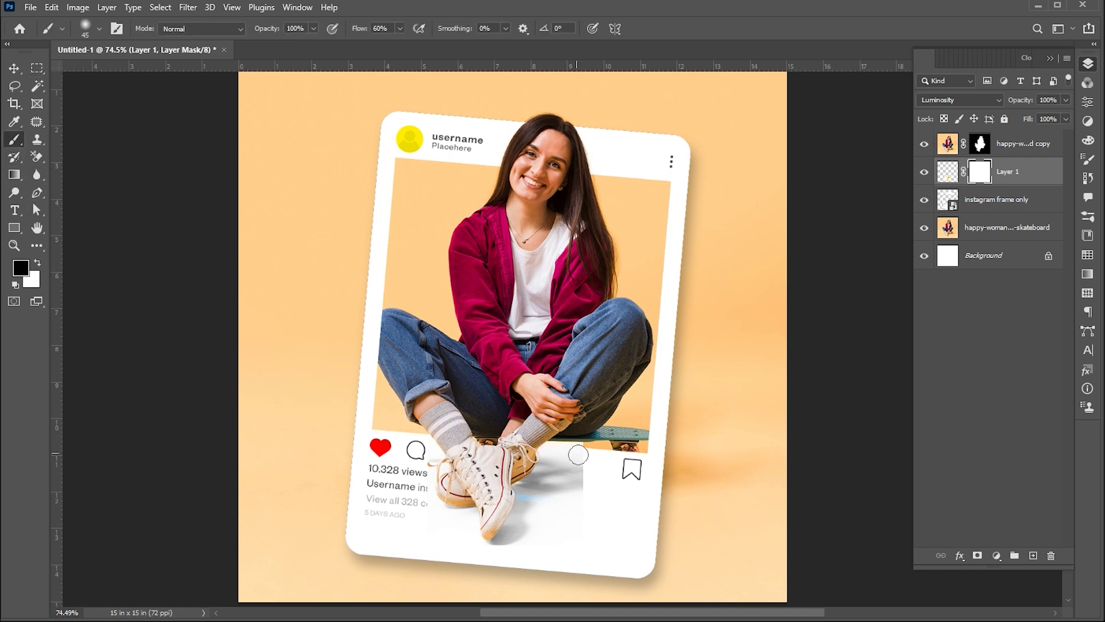
key(bracketright)
key(bracketright)
mouse_move(544, 440)
mouse_down()
mouse_move(590, 434)
mouse_move(585, 522)
mouse_up()
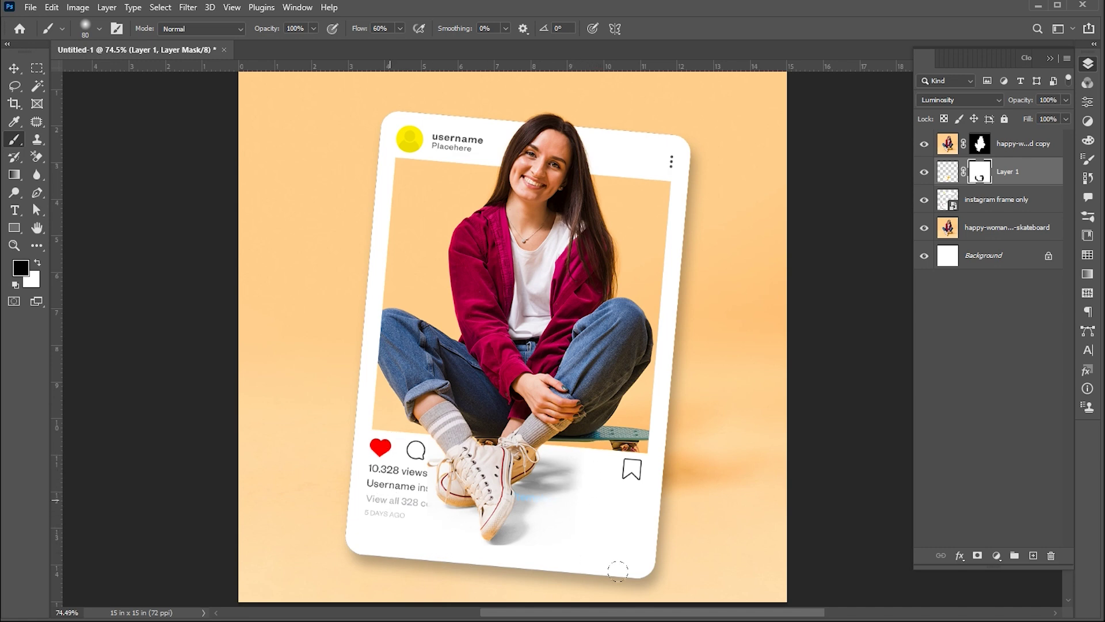
Step: Lower Layer 1 to 55% opacity and mask the shadow off the comments text
click(1066, 99)
drag(1066, 116, 1038, 118)
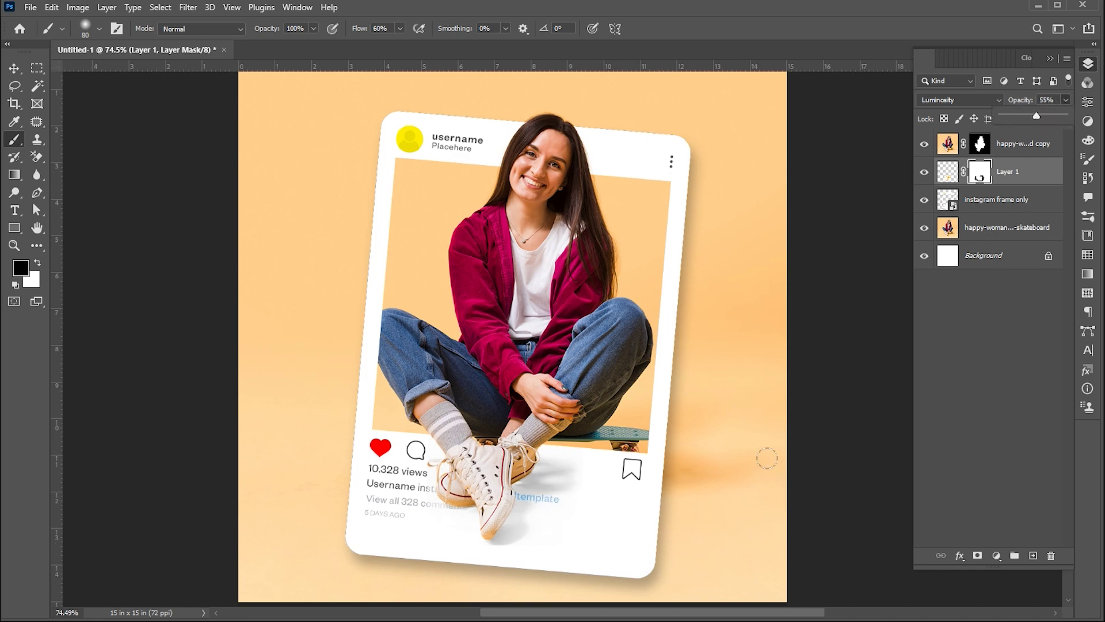
key(z)
drag(441, 516, 495, 516)
key(b)
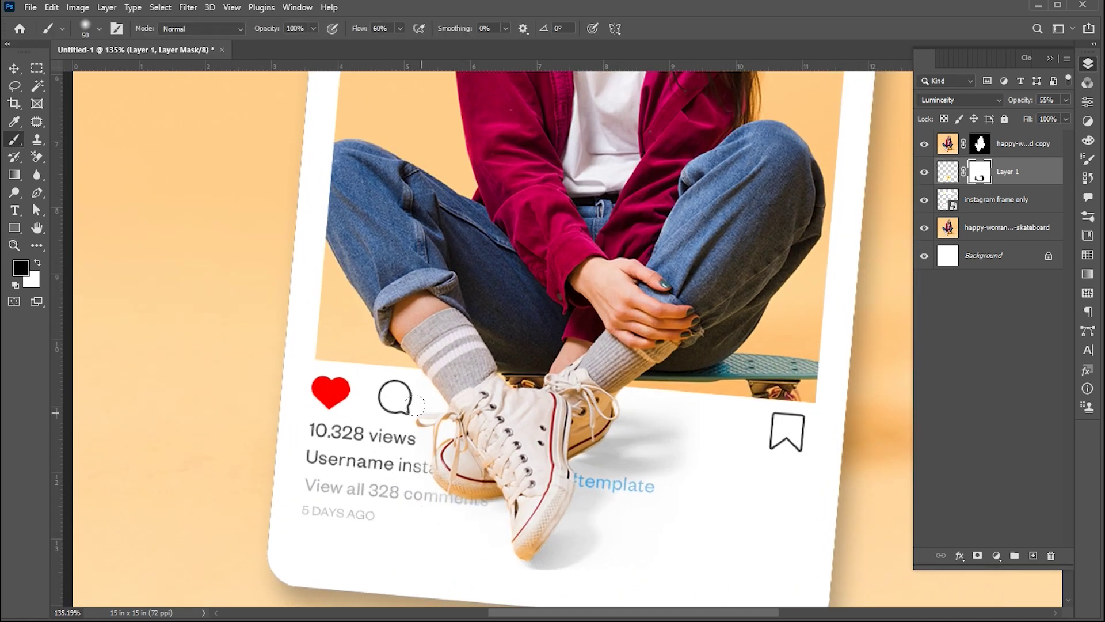
drag(465, 488, 449, 461)
key(ctrl+0)
key(v)
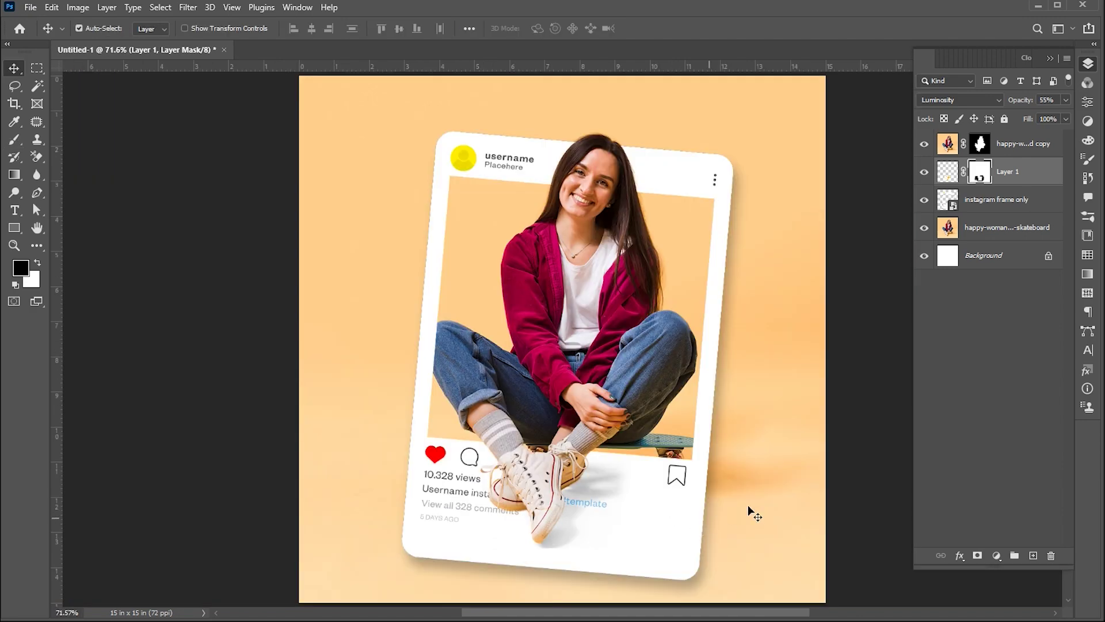
key(z)
mouse_move(639, 198)
mouse_down()
mouse_move(678, 198)
mouse_move(638, 203)
mouse_up()
scroll(637, 203, down, 3)
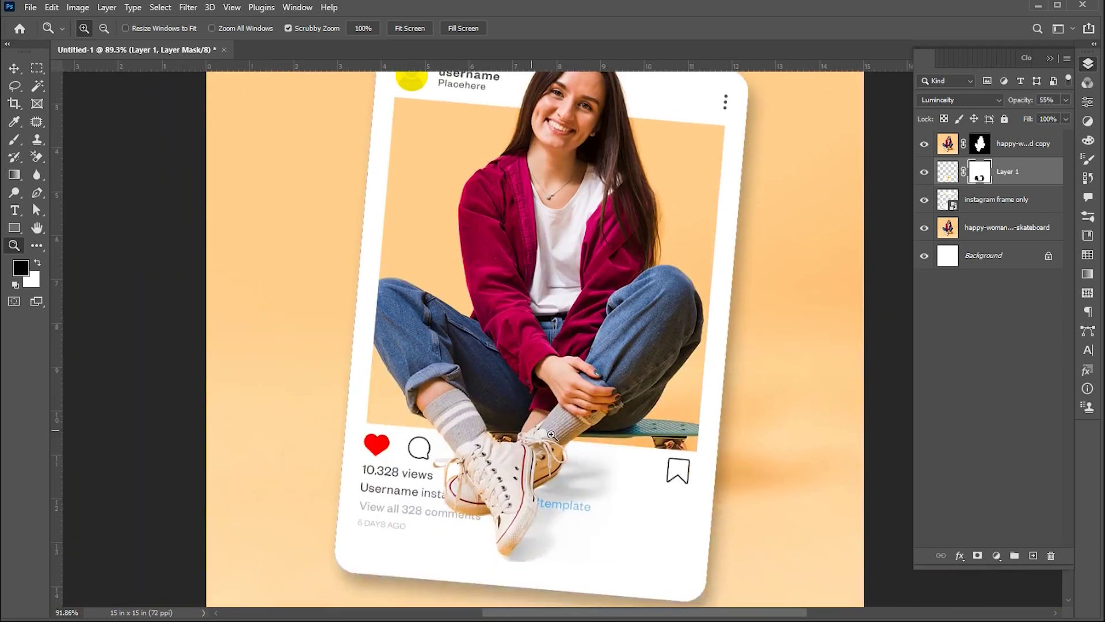
drag(518, 394, 537, 394)
scroll(537, 394, down, 3)
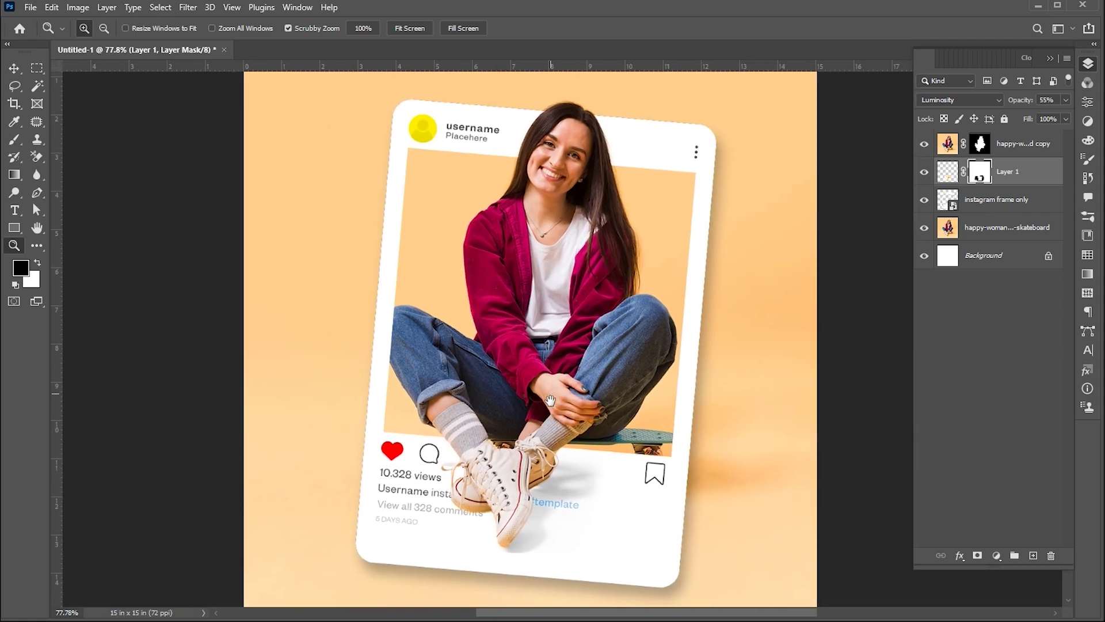